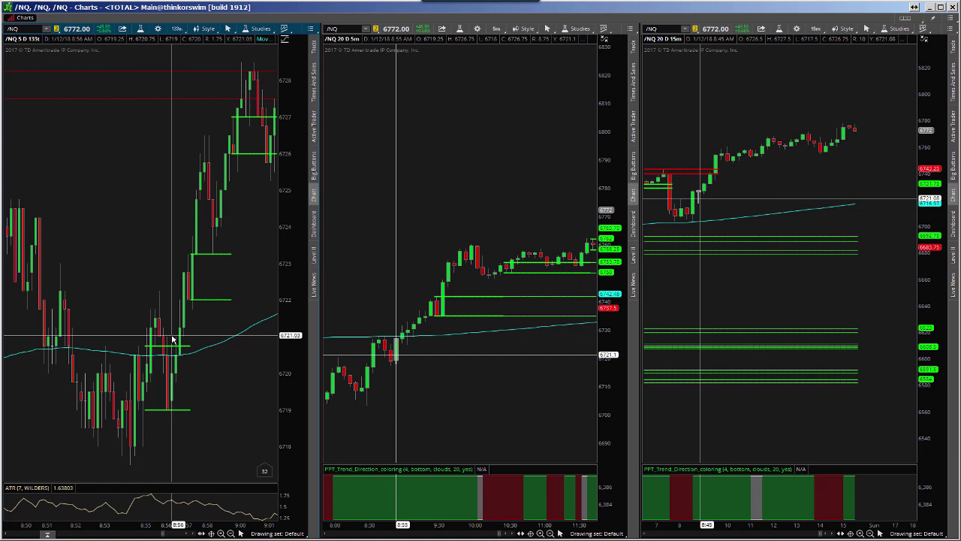
# Step: Examine the /NQ 133-tick chart forward through the 1/12/18 morning session and compare it with the 5-minute chart
pyautogui.scroll(-5, 172, 339)
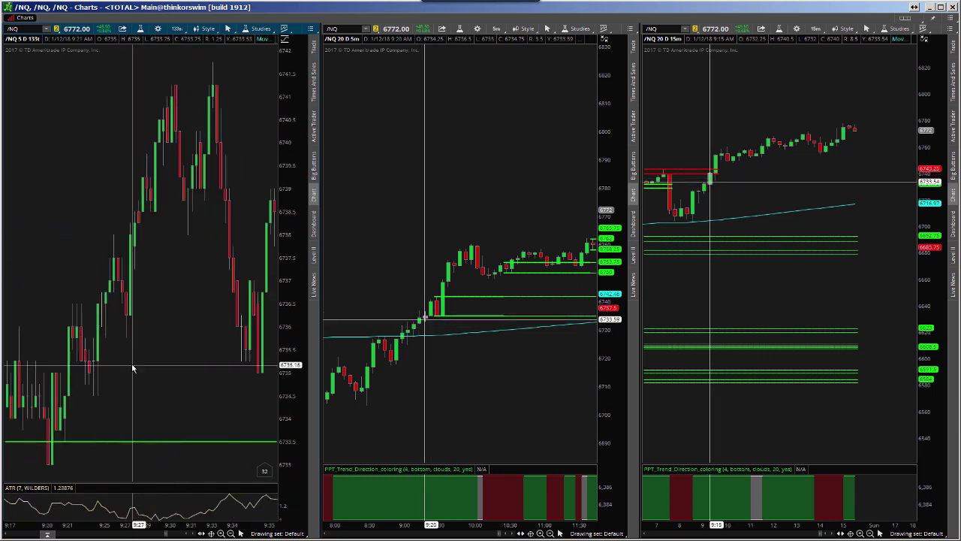
pyautogui.scroll(-10, 142, 365)
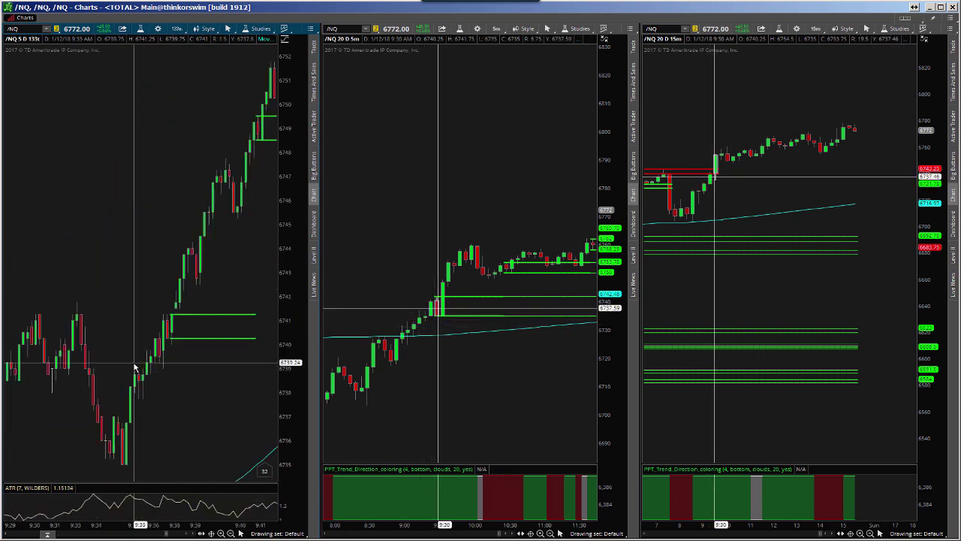
pyautogui.scroll(-4, 162, 353)
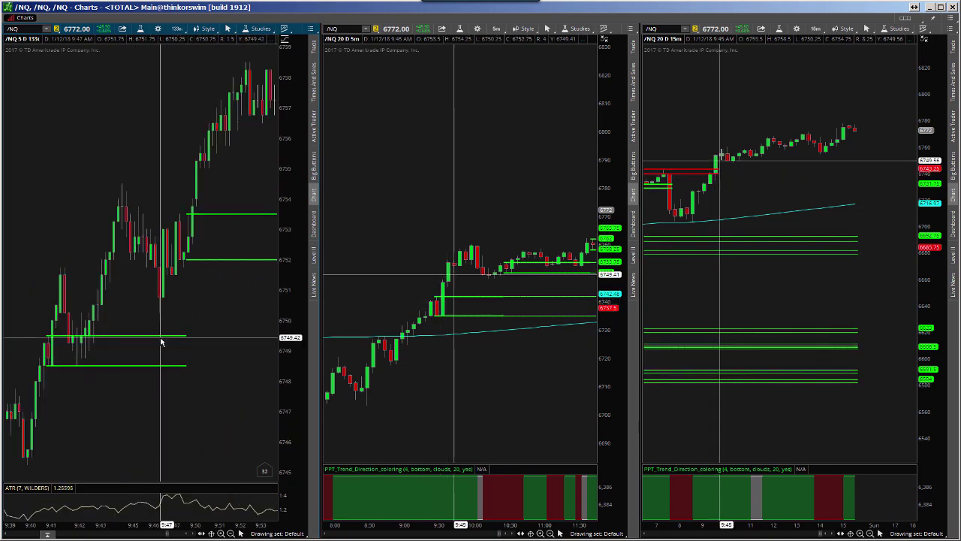
pyautogui.scroll(-8, 159, 342)
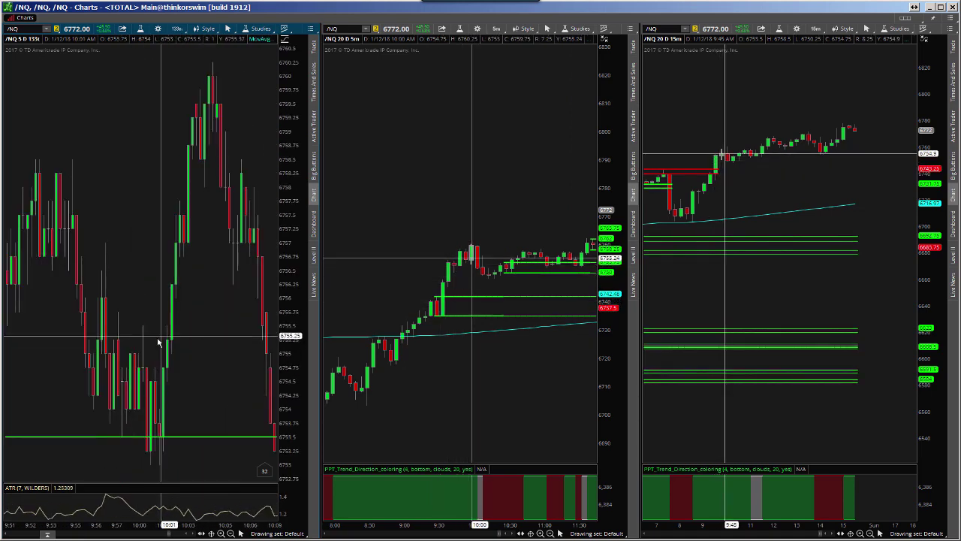
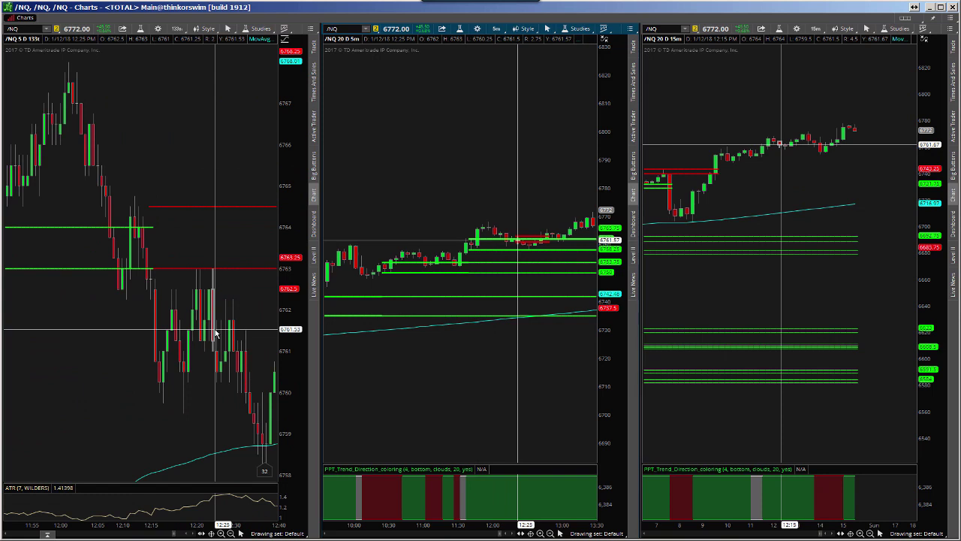
pyautogui.scroll(-5, 464, 360)
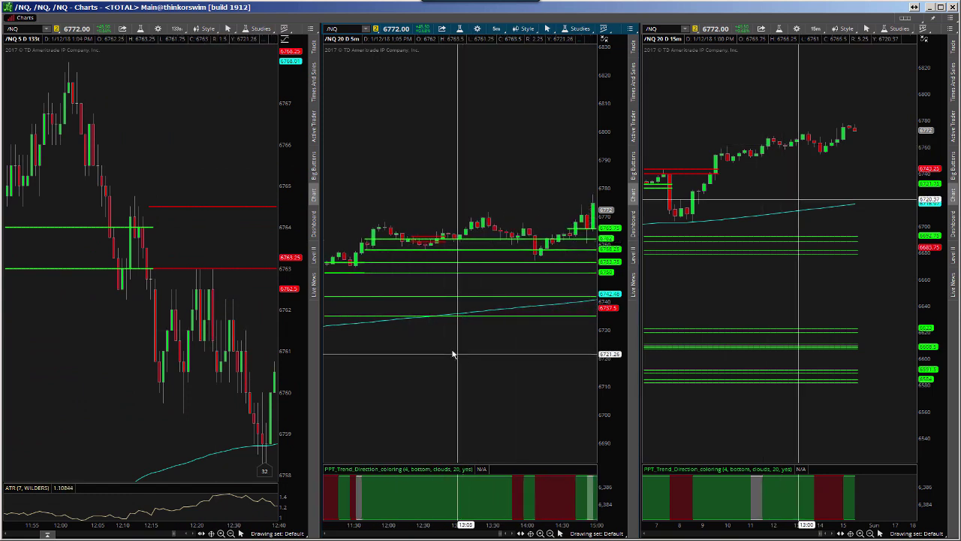
pyautogui.scroll(3, 453, 353)
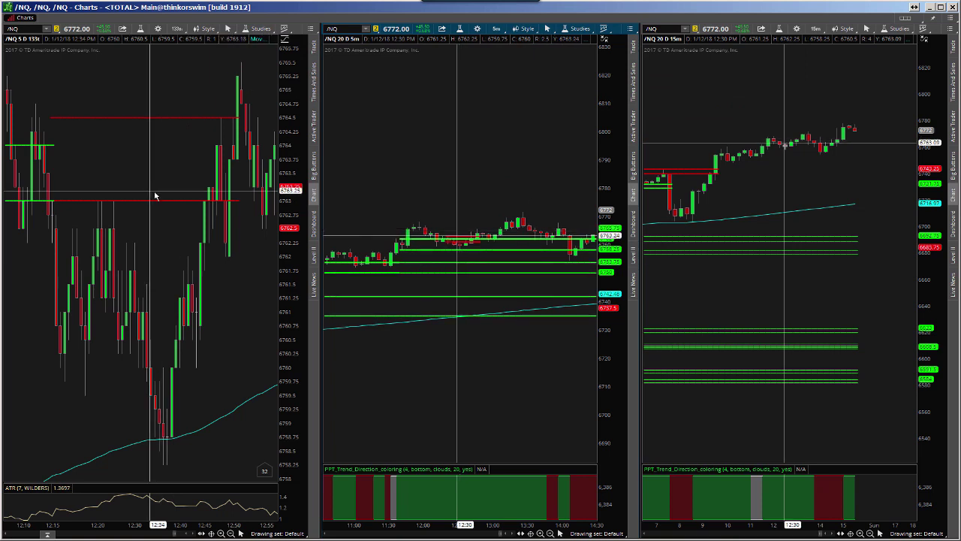
# Step: Examine the 133-tick chart from about 12:10 to 14:15, bringing the 5-minute chart forward to the end of the session
pyautogui.scroll(-5, 156, 196)
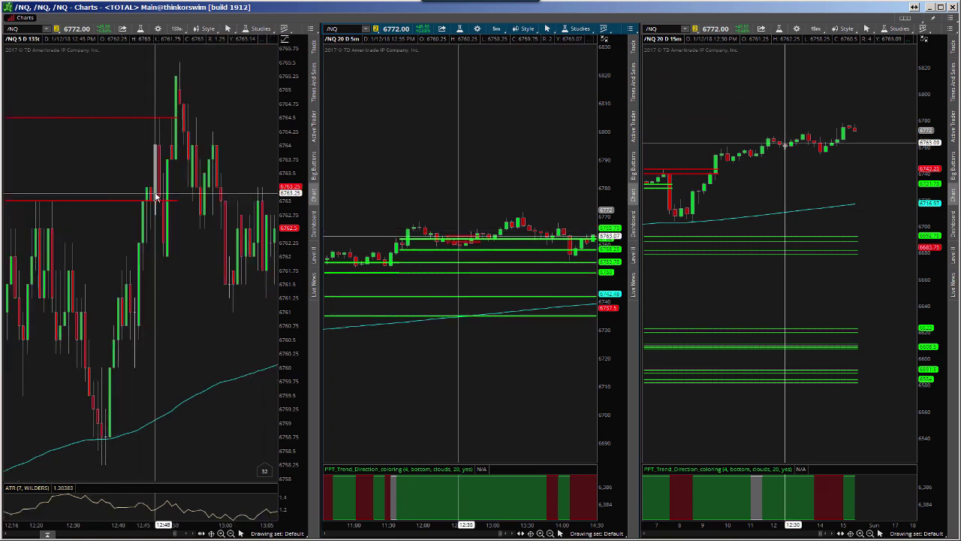
pyautogui.scroll(-8, 158, 199)
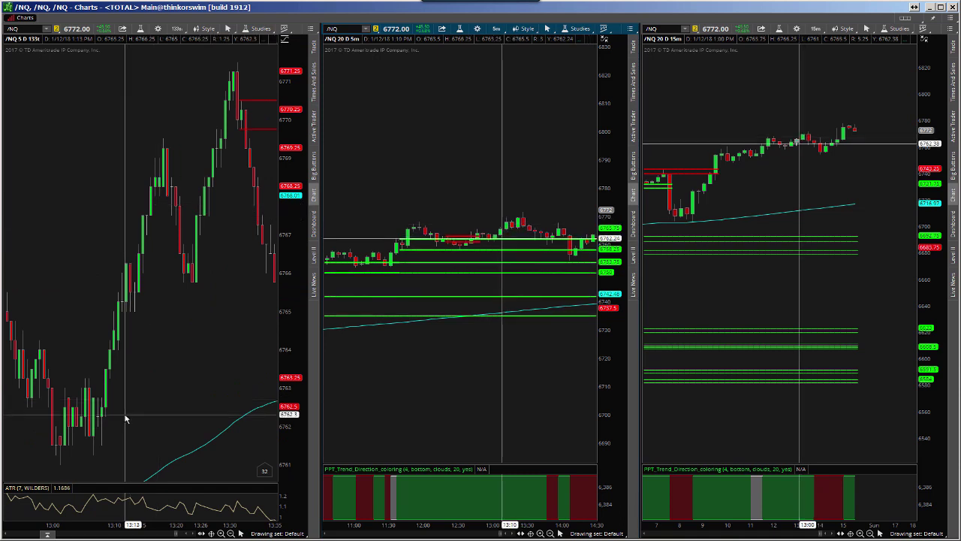
pyautogui.scroll(-5, 126, 419)
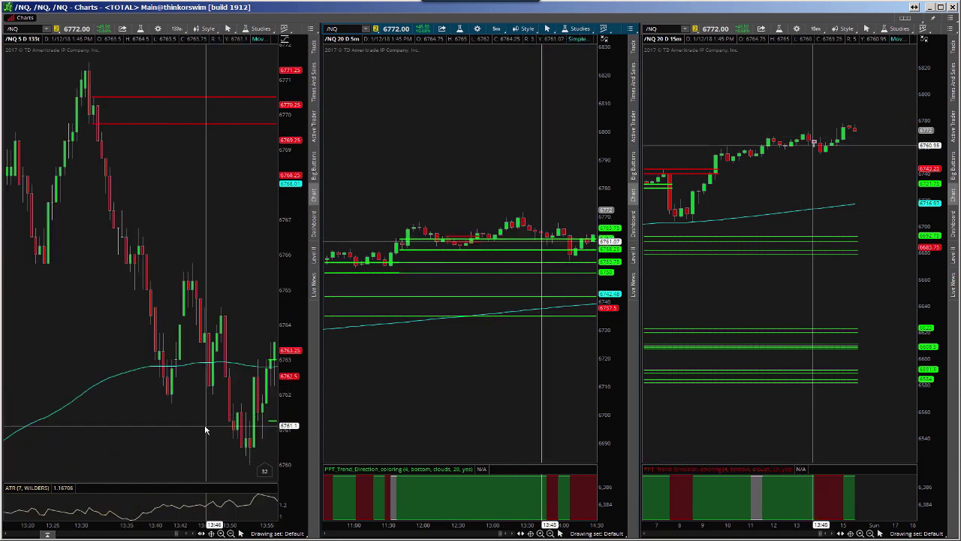
pyautogui.scroll(-3, 207, 430)
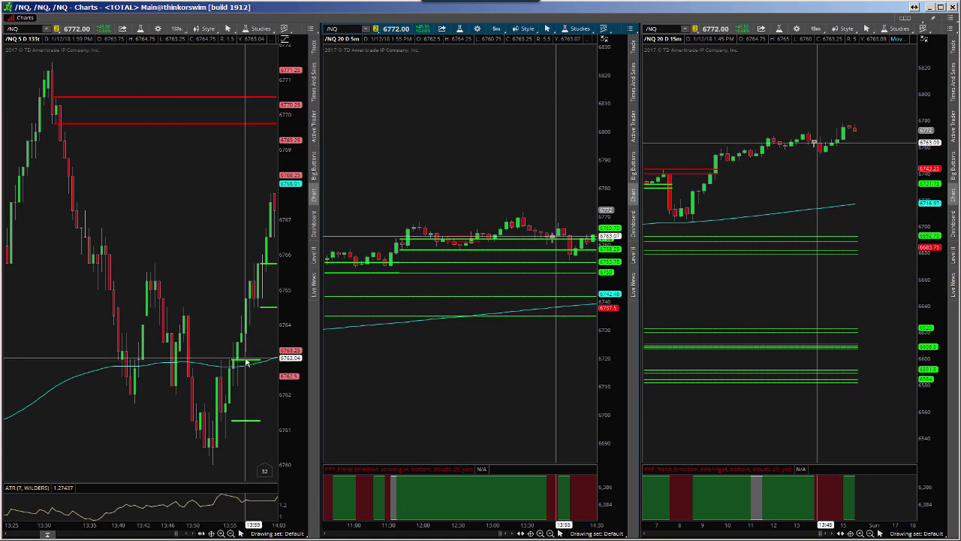
pyautogui.scroll(-1, 247, 362)
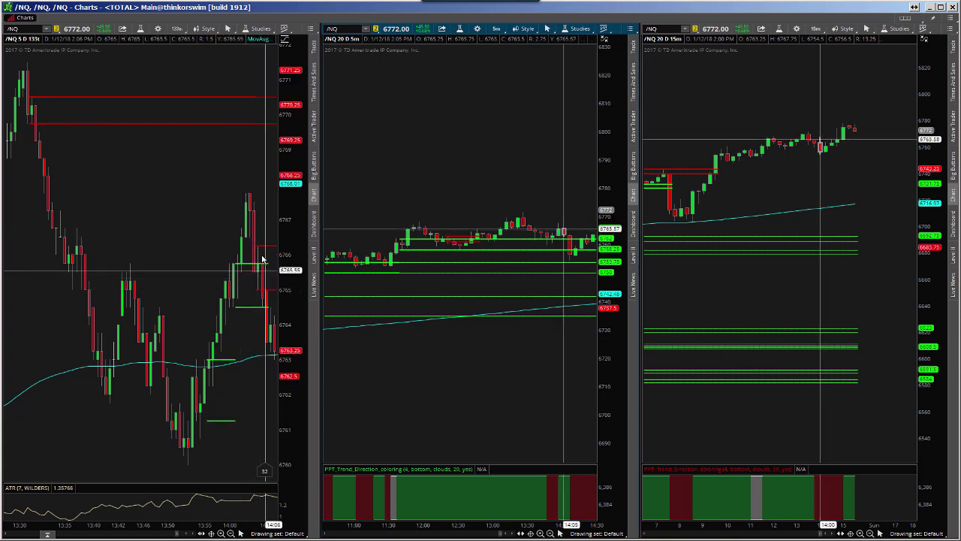
pyautogui.scroll(-1, 263, 300)
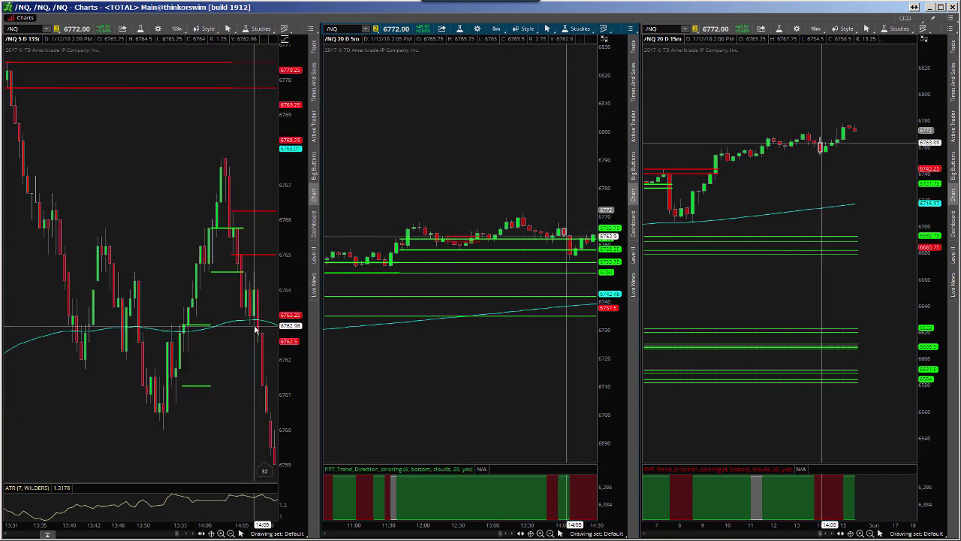
pyautogui.scroll(-2, 256, 326)
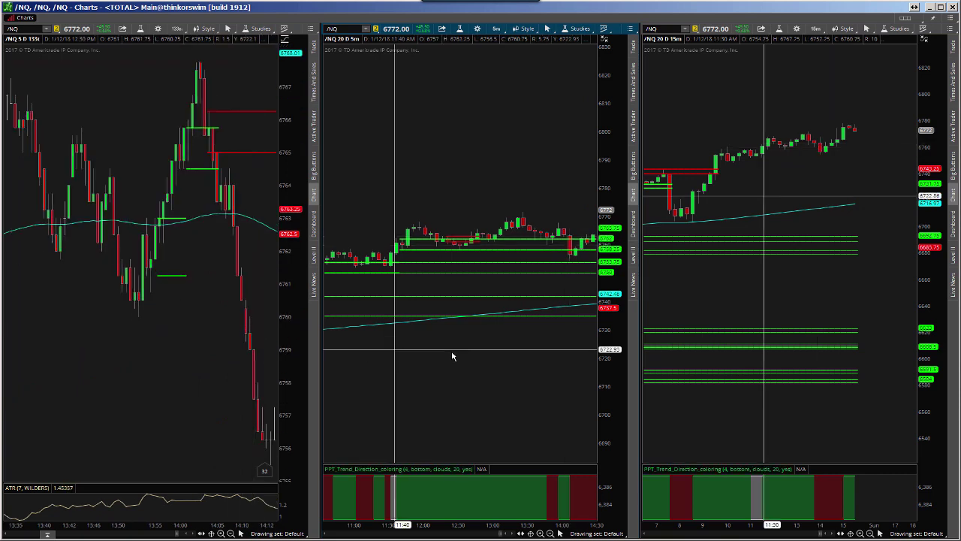
pyautogui.scroll(-3, 453, 356)
pyautogui.scroll(-3, 233, 363)
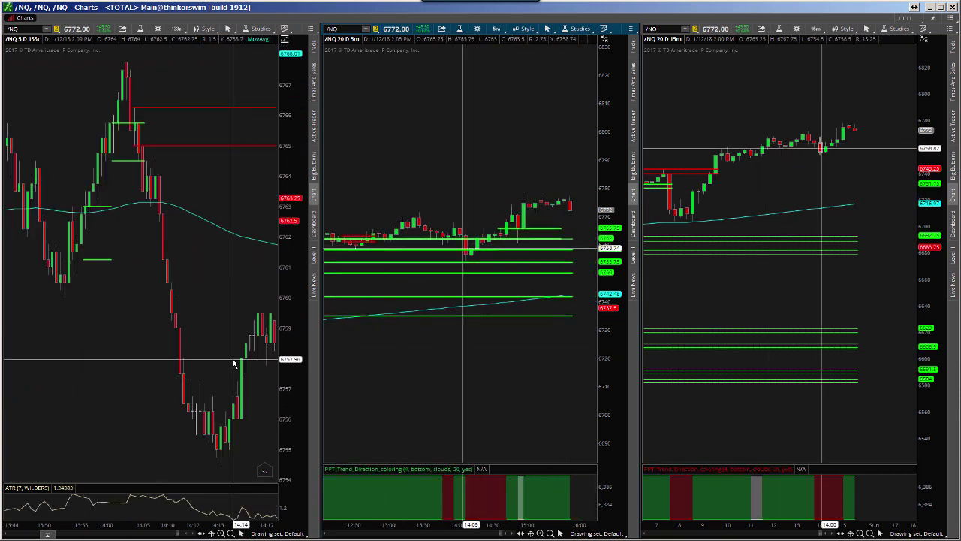
# Step: Examine the price swings and marked red and green levels on the 133-tick chart from about 14:15 to 15:00
pyautogui.scroll(-4, 233, 363)
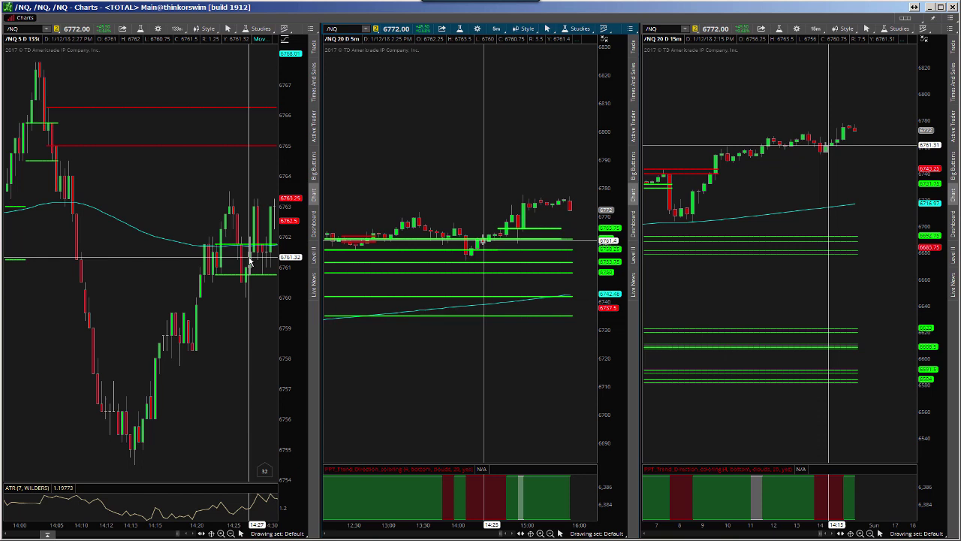
pyautogui.scroll(-3, 248, 260)
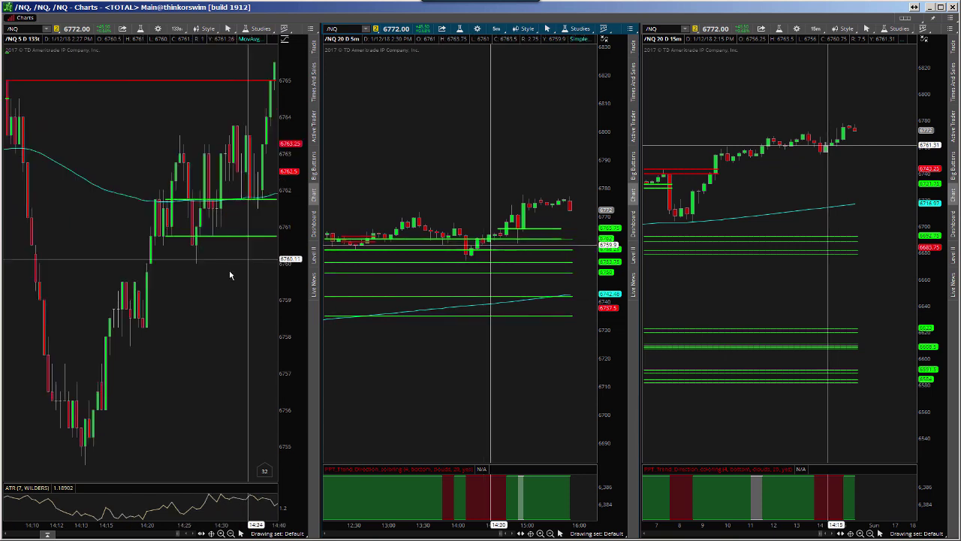
pyautogui.scroll(-5, 230, 277)
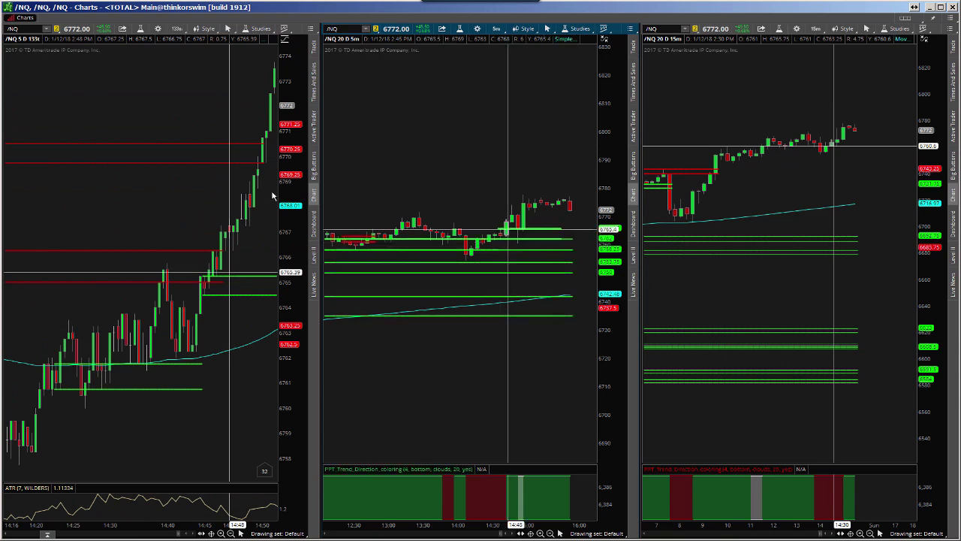
pyautogui.scroll(-3, 254, 189)
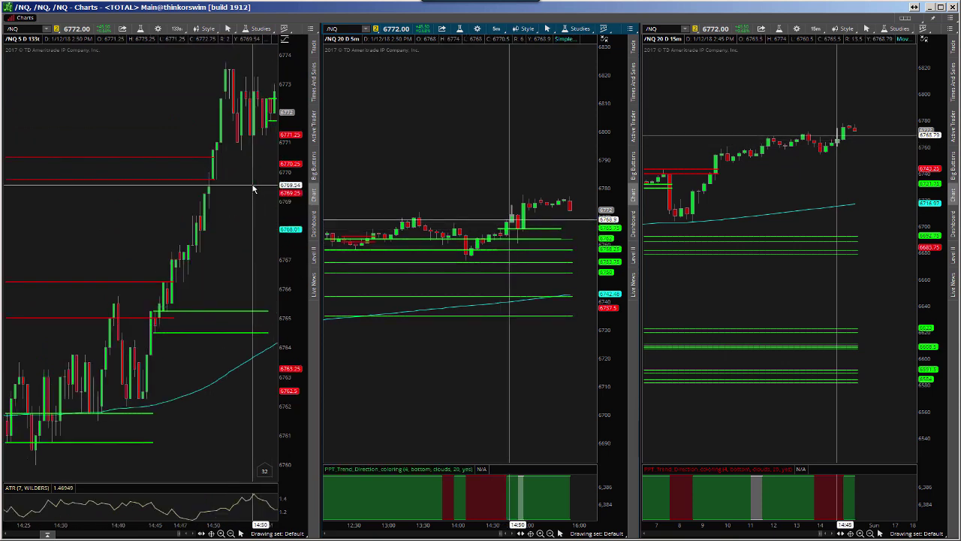
pyautogui.scroll(-2, 241, 197)
pyautogui.scroll(-2, 241, 197)
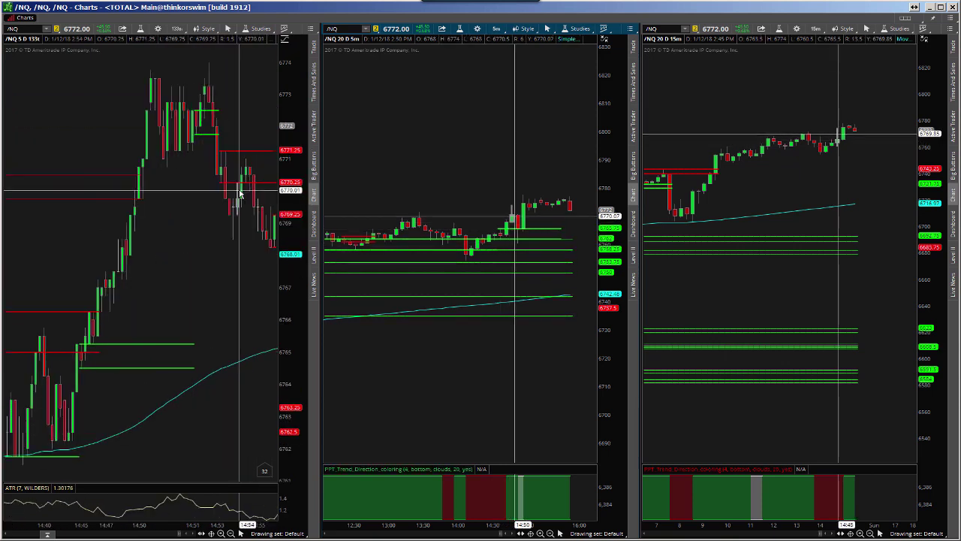
pyautogui.scroll(-2, 241, 194)
pyautogui.scroll(-2, 223, 251)
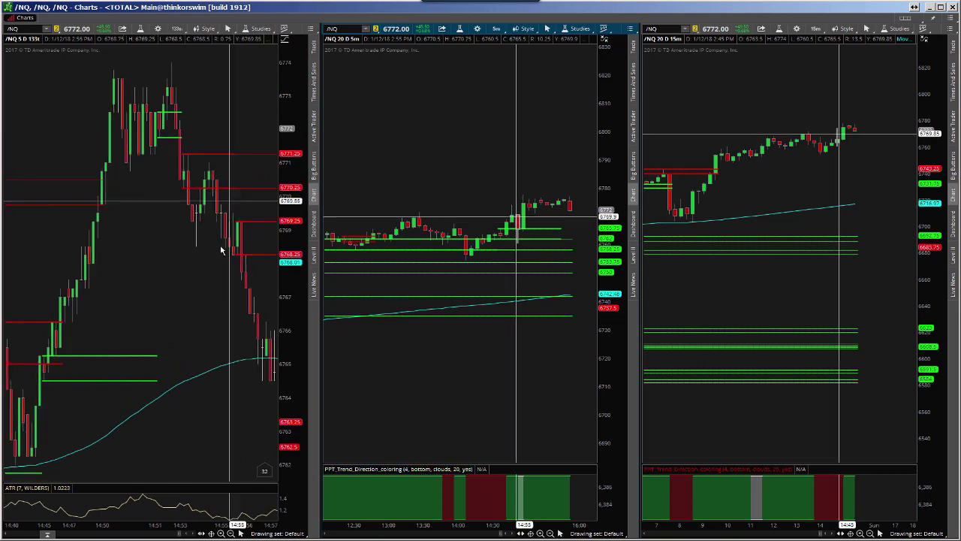
pyautogui.scroll(-2, 223, 252)
pyautogui.scroll(-2, 221, 257)
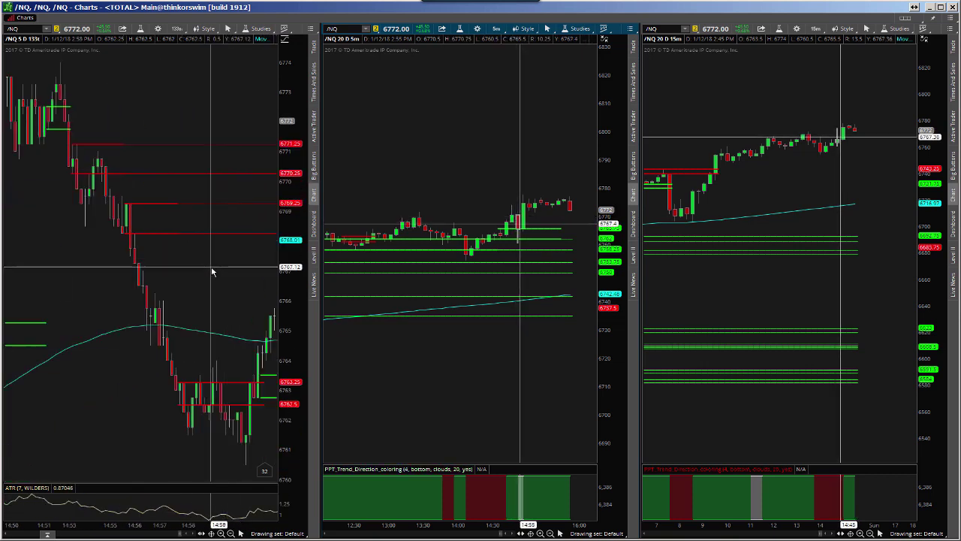
pyautogui.scroll(-2, 208, 278)
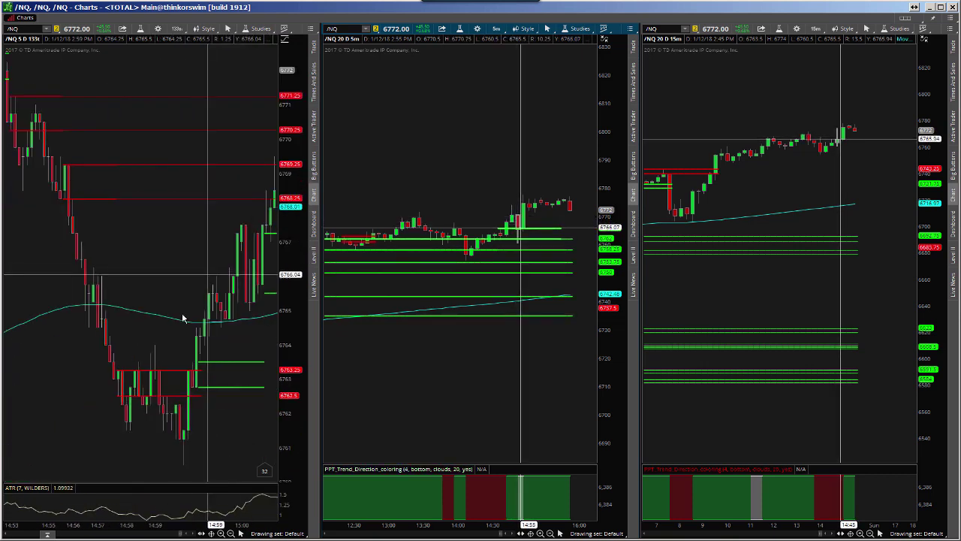
# Step: Switch to the Agg Nq Log workbook in Excel and set the wins for the week of 8-Jan to 11
pyautogui.hotkey('alt', 'Tab')
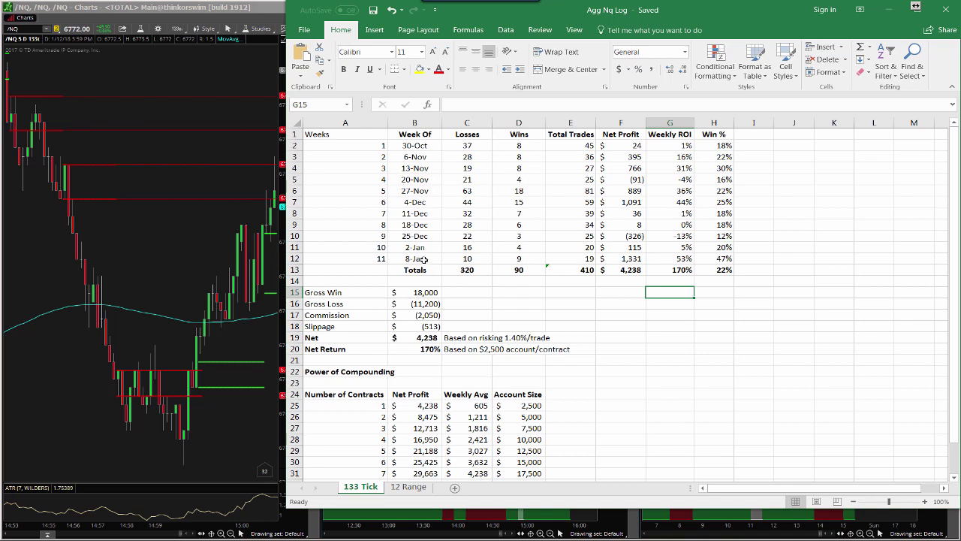
pyautogui.click(478, 258)
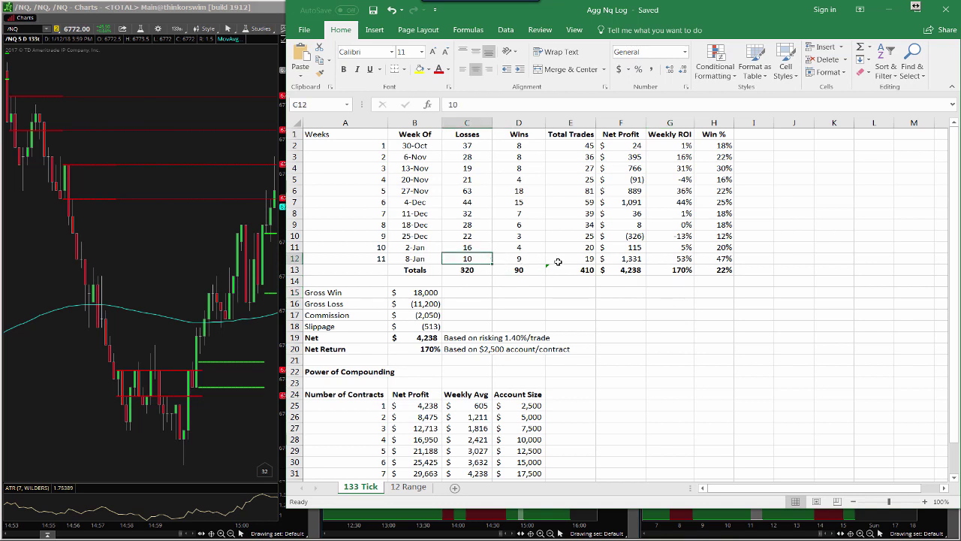
pyautogui.click(523, 259)
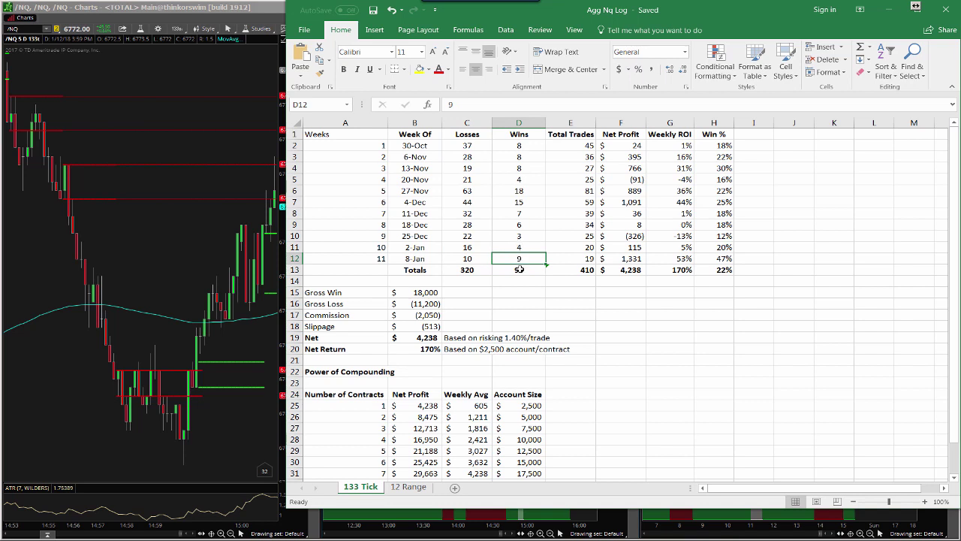
pyautogui.write('11')
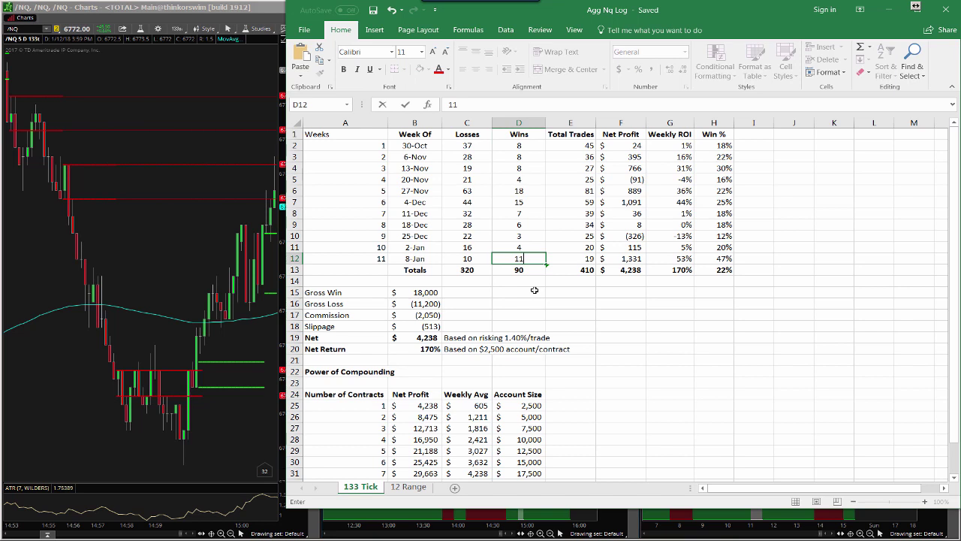
pyautogui.press('Tab')
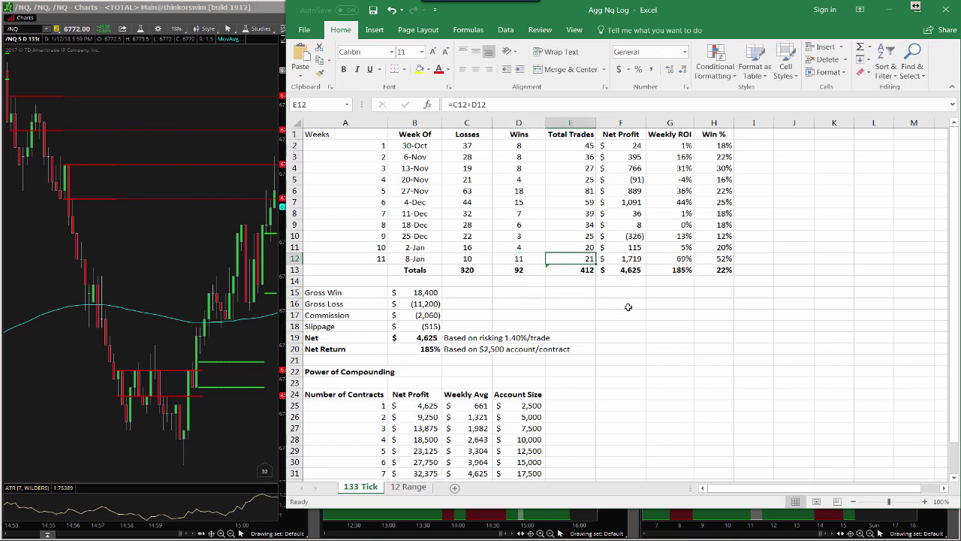
# Step: Review the 8-Jan week's results, the overall ROI in the totals row and the 25-Dec week's row on the 133 Tick sheet
pyautogui.click(673, 262)
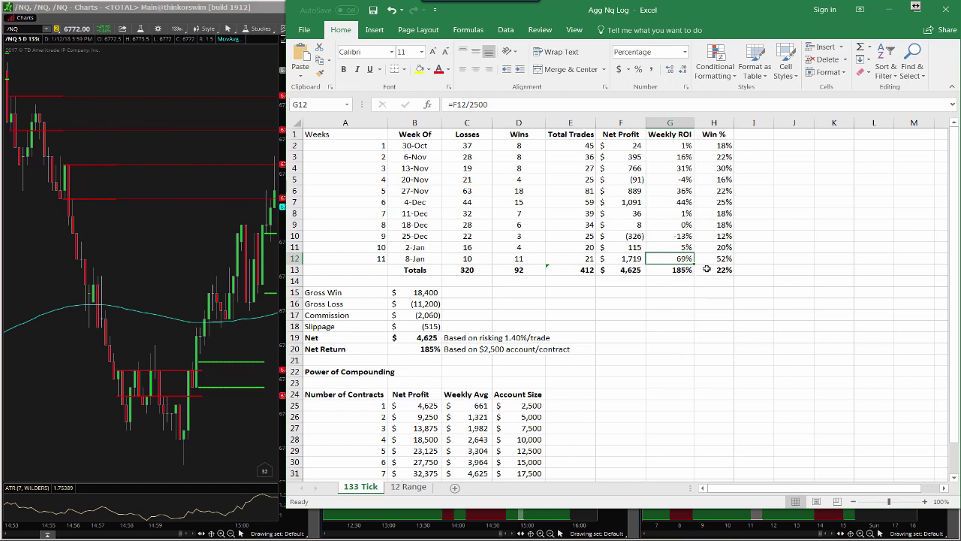
pyautogui.moveTo(435, 257); pyautogui.dragTo(704, 258)
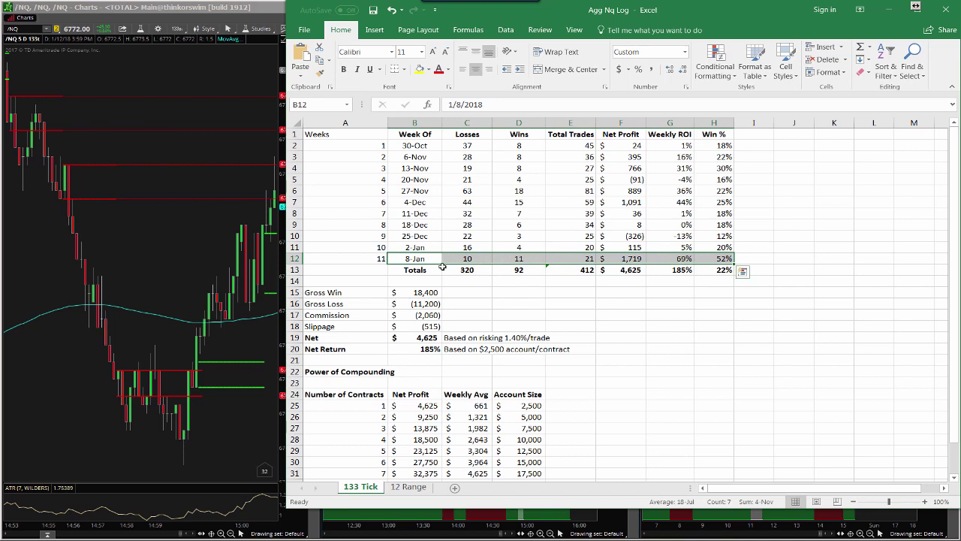
pyautogui.moveTo(414, 259); pyautogui.dragTo(714, 258)
pyautogui.moveTo(415, 259); pyautogui.dragTo(713, 259)
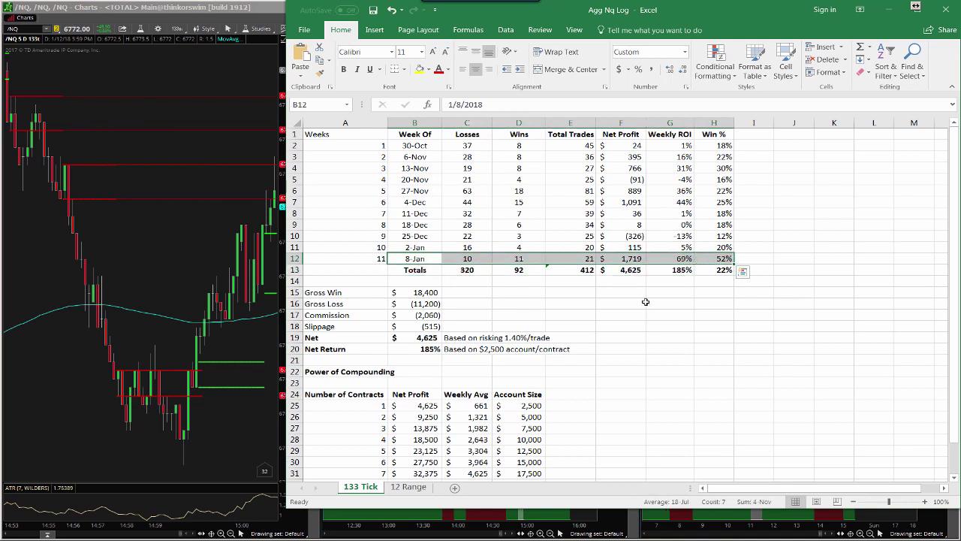
pyautogui.click(680, 260)
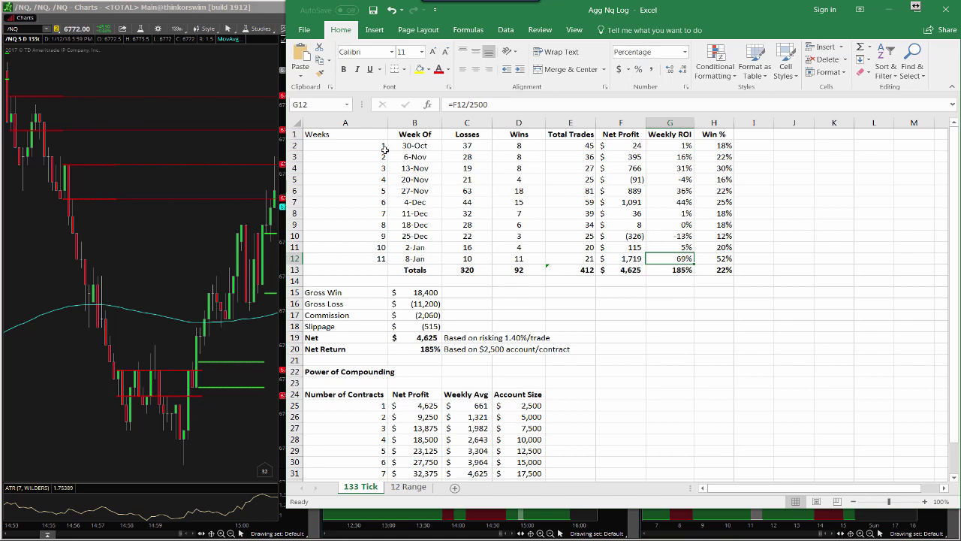
pyautogui.click(682, 270)
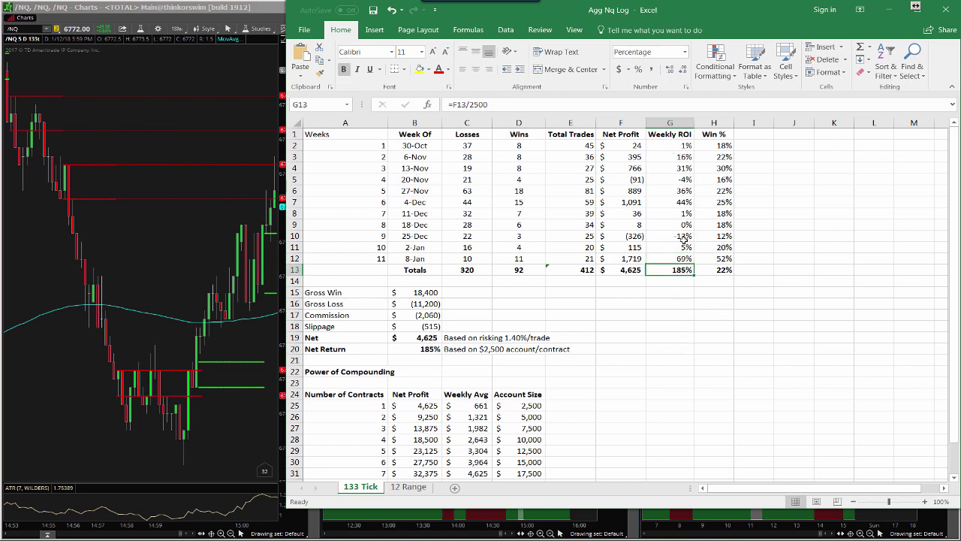
pyautogui.moveTo(381, 236); pyautogui.dragTo(729, 236)
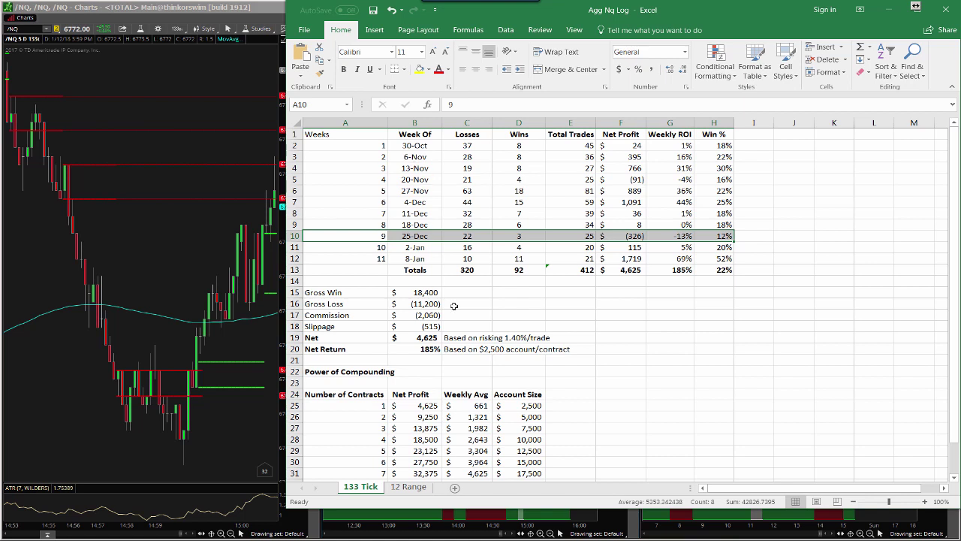
pyautogui.click(639, 337)
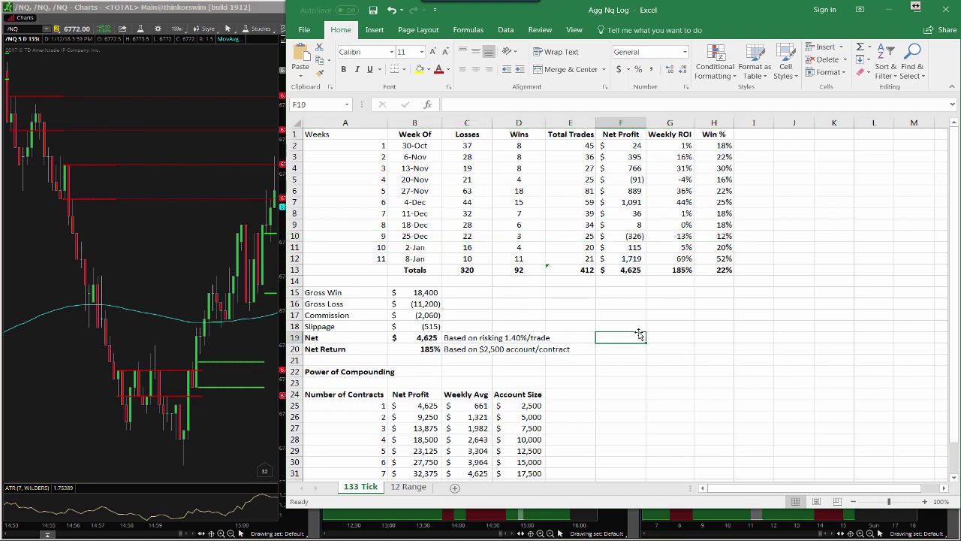
# Step: Save the Agg Nq Log workbook and switch to the thinkorswim window with the $ADVN/Q-$DECN/Q, $UVOL/Q-$DVOL/Q and /NQ charts
pyautogui.click(372, 10)
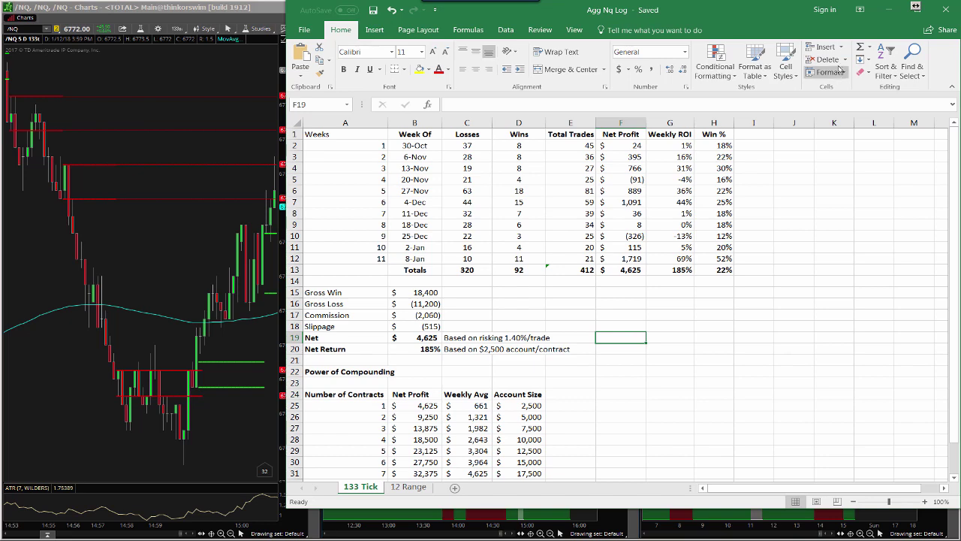
pyautogui.click(889, 10)
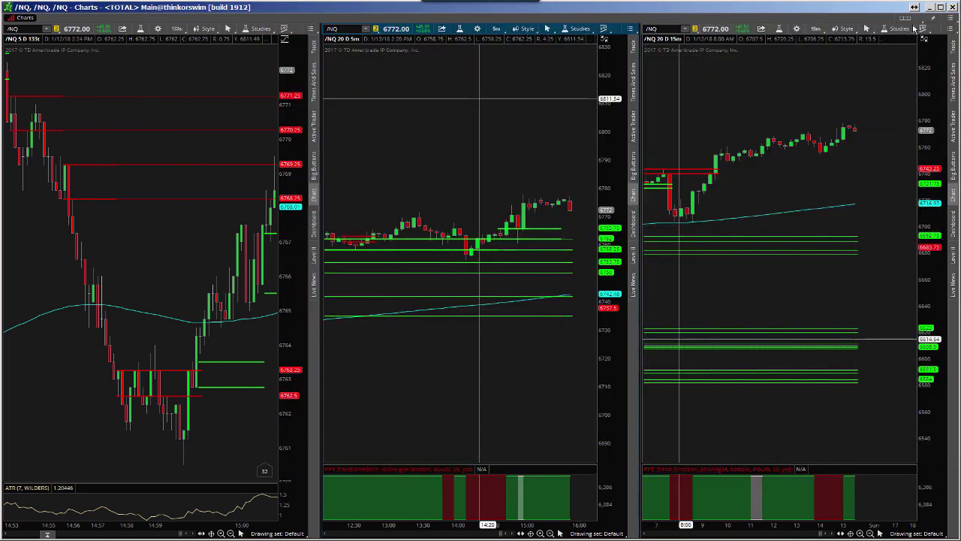
pyautogui.click(931, 10)
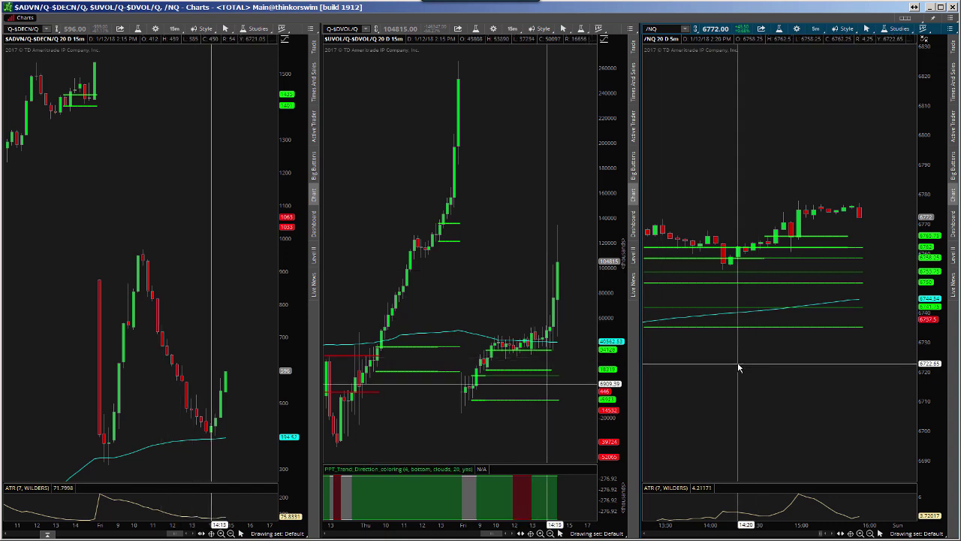
# Step: Examine the 12-Jan 5-minute /NQ chart from about 9:45 to 15:00 against the advance-decline chart and an enlarged $UVOL/Q-$DVOL/Q chart
pyautogui.scroll(10, 738, 368)
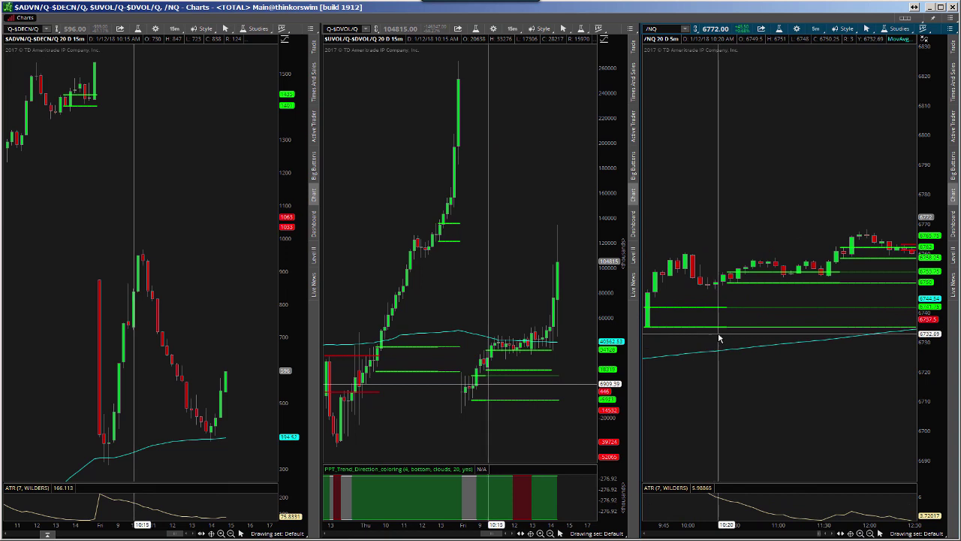
pyautogui.click(541, 533)
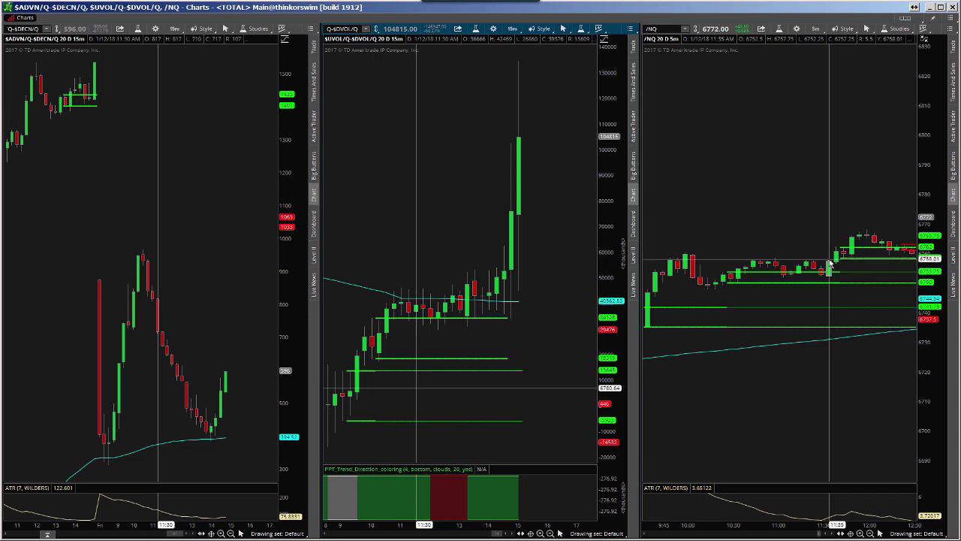
pyautogui.moveTo(830, 265); pyautogui.dragTo(669, 267)
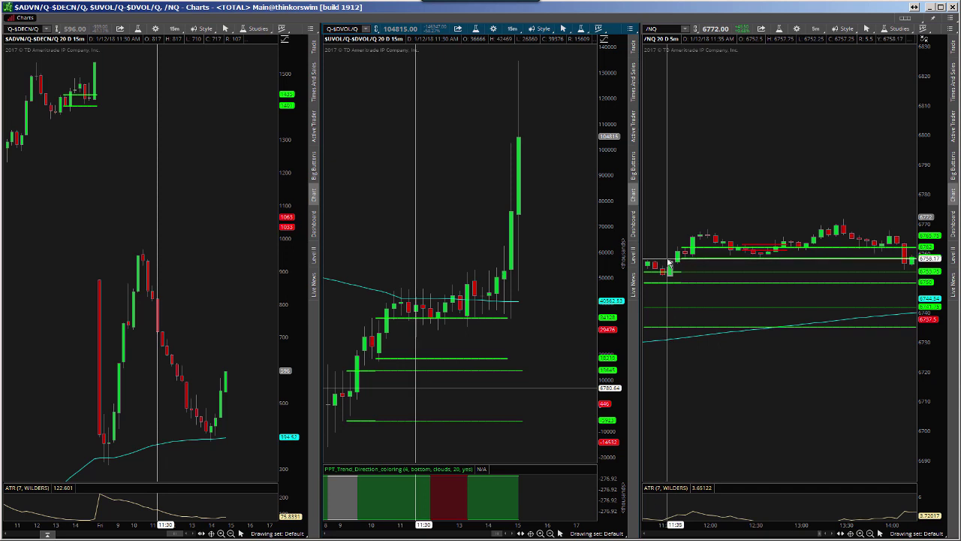
pyautogui.scroll(-5, 766, 252)
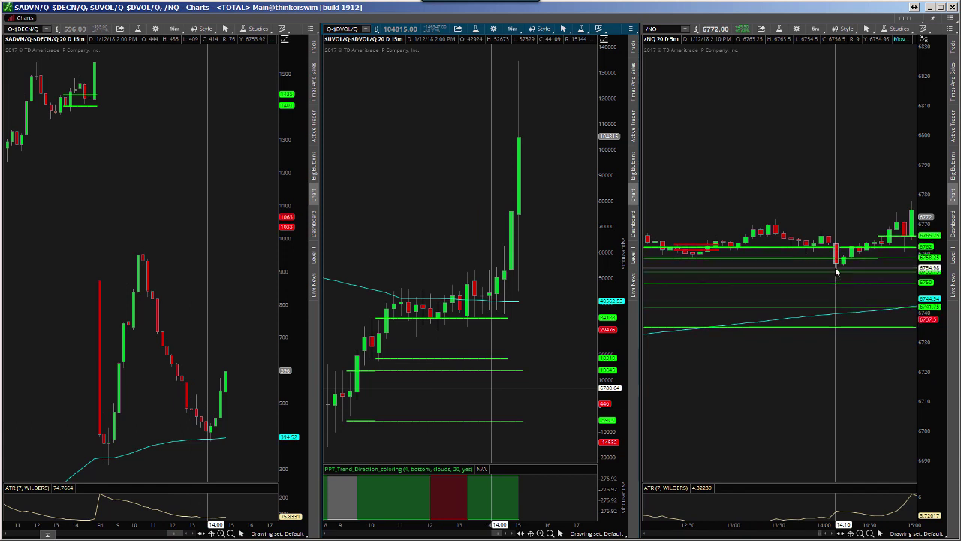
pyautogui.scroll(5, 838, 272)
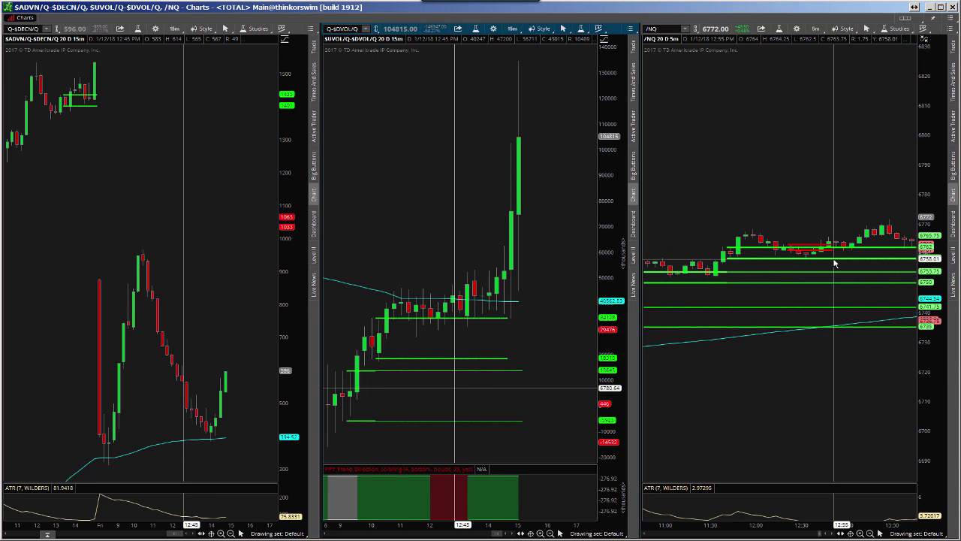
pyautogui.scroll(-3, 837, 266)
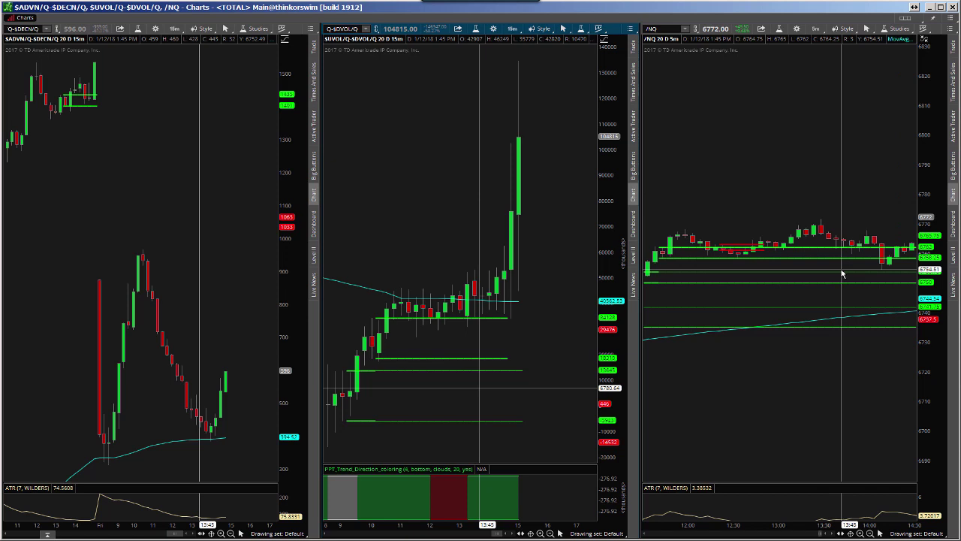
pyautogui.scroll(-2, 842, 274)
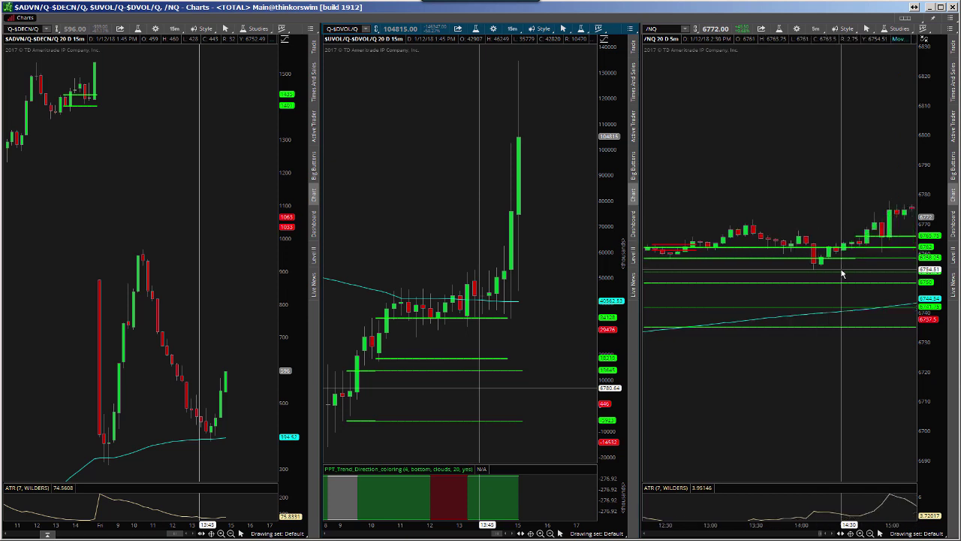
pyautogui.scroll(-2, 842, 274)
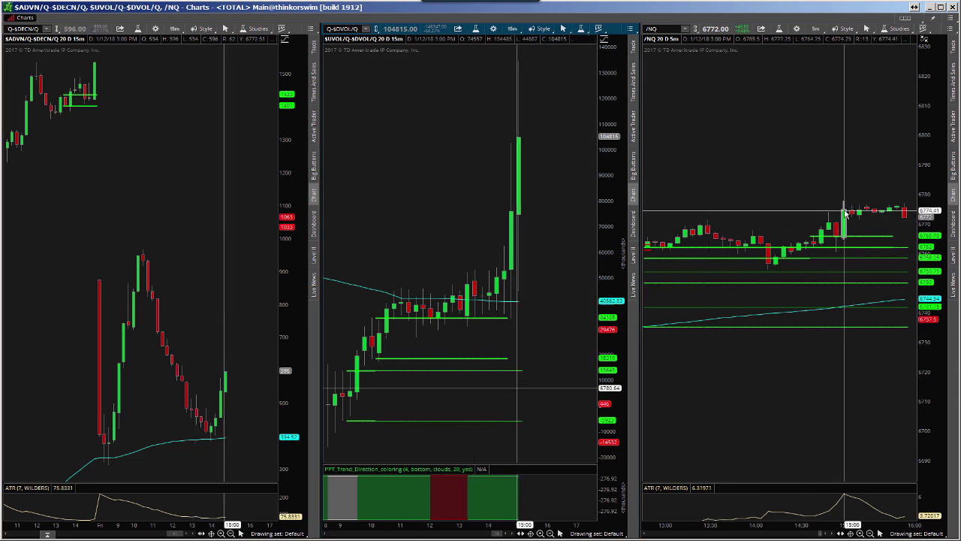
# Step: Recheck the 12-Jan 5-minute /NQ chart from about 11:40 to 15:00 against the two market breadth charts
pyautogui.scroll(5, 845, 214)
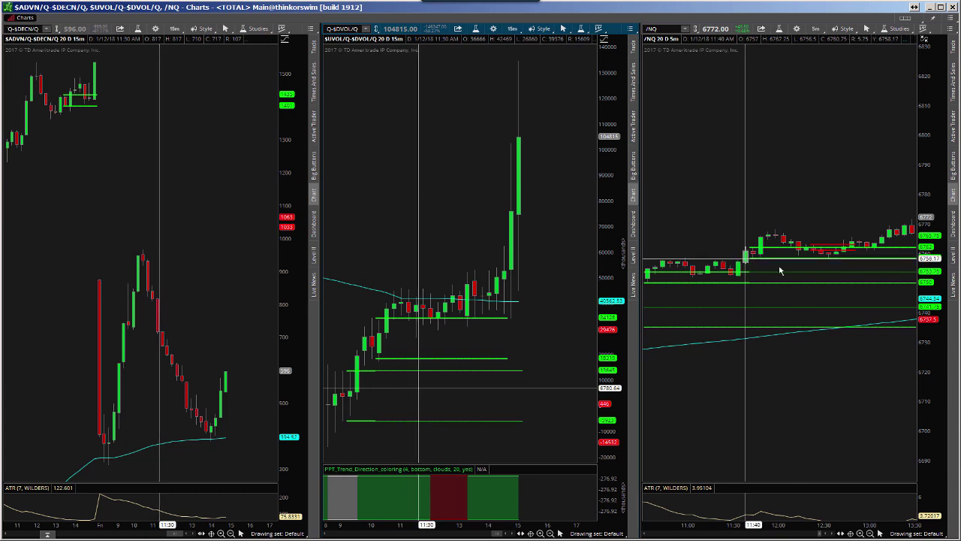
pyautogui.scroll(-3, 781, 272)
pyautogui.scroll(-4, 781, 272)
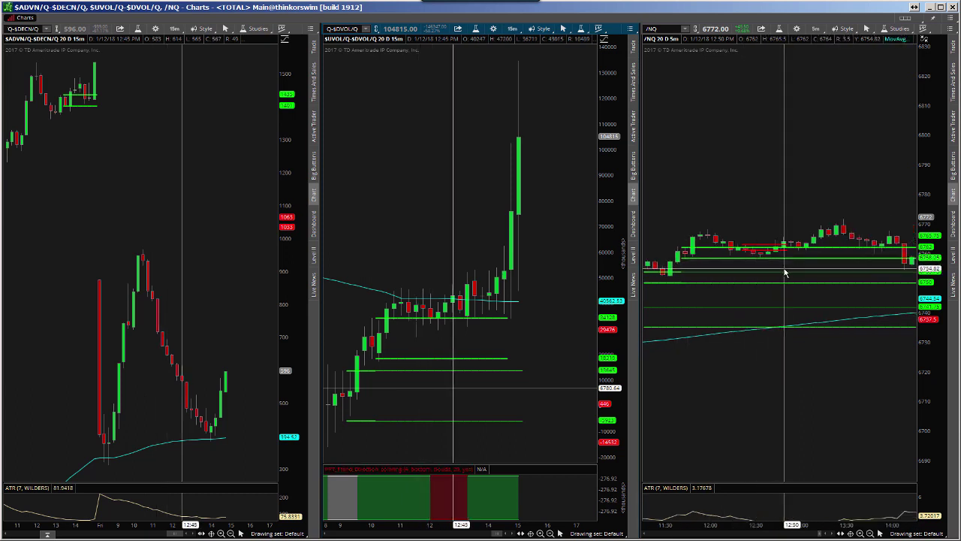
pyautogui.scroll(-2, 785, 273)
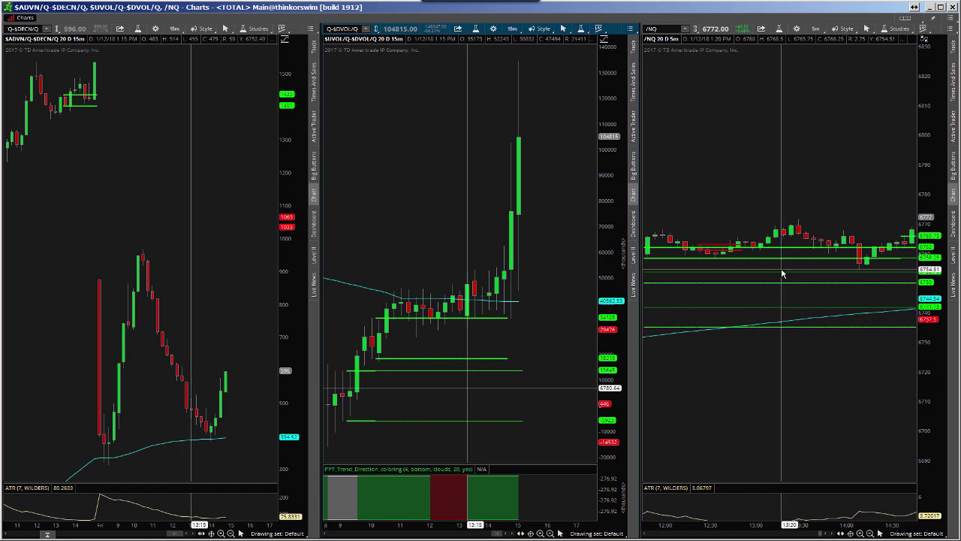
pyautogui.scroll(-6, 780, 274)
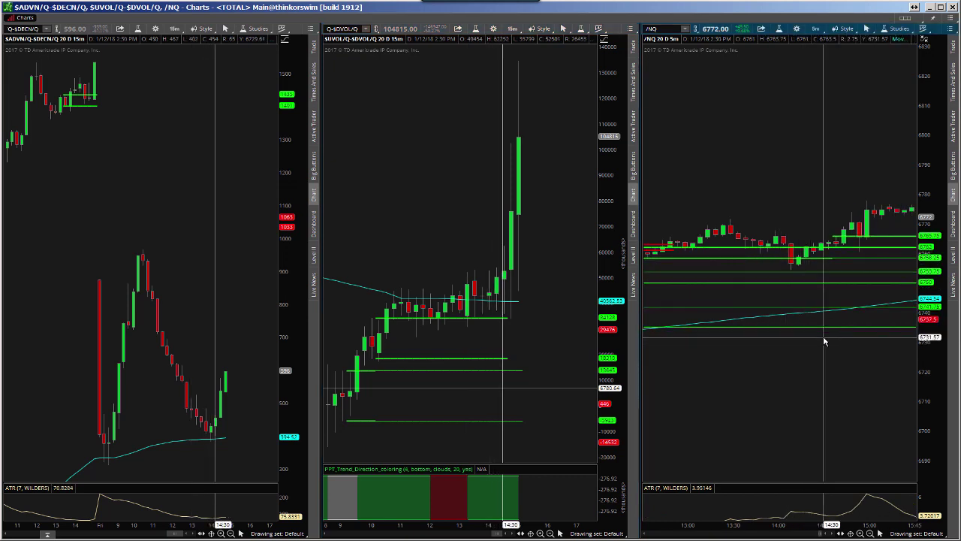
# Step: Bring the 15-minute $UVOL/Q-$DVOL/Q chart back to the Monday 8-Jan session
pyautogui.click(414, 536)
pyautogui.click(412, 536)
pyautogui.click(411, 536)
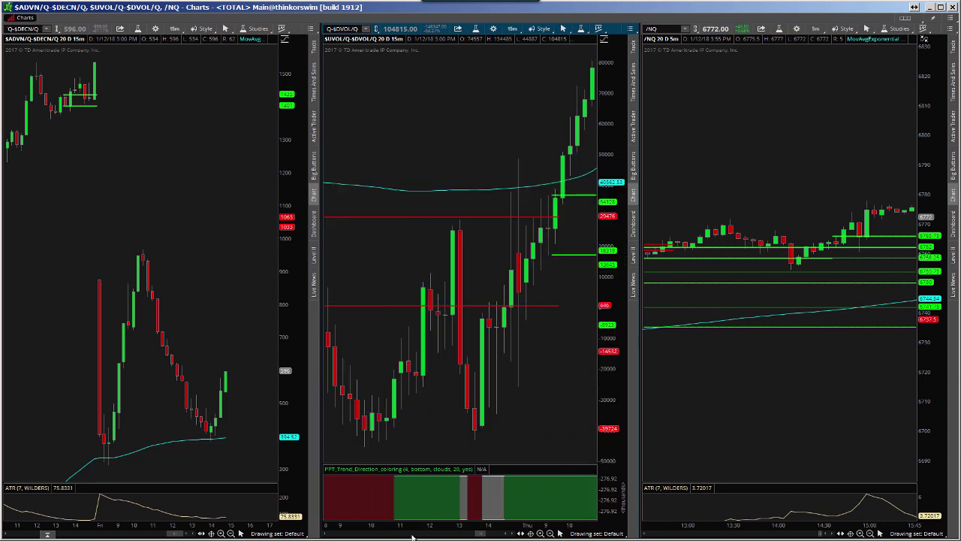
pyautogui.click(411, 536)
pyautogui.click(412, 536)
pyautogui.click(411, 537)
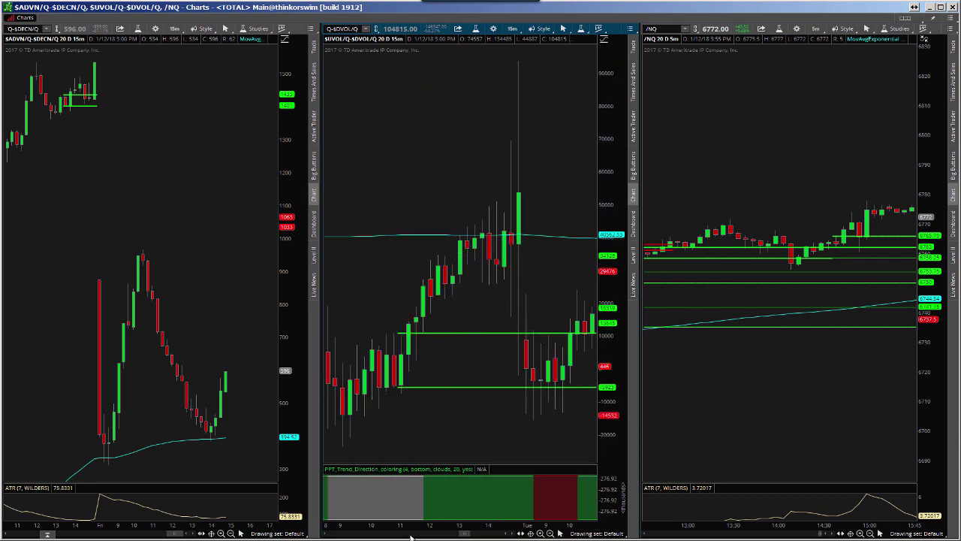
pyautogui.click(411, 537)
pyautogui.click(466, 534)
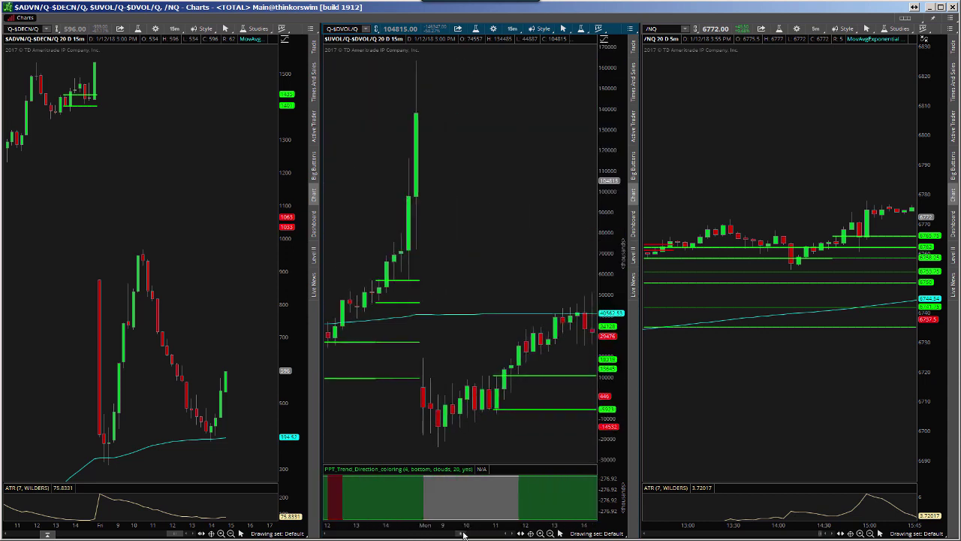
pyautogui.click(466, 534)
pyautogui.click(465, 534)
pyautogui.click(466, 534)
pyautogui.click(466, 534)
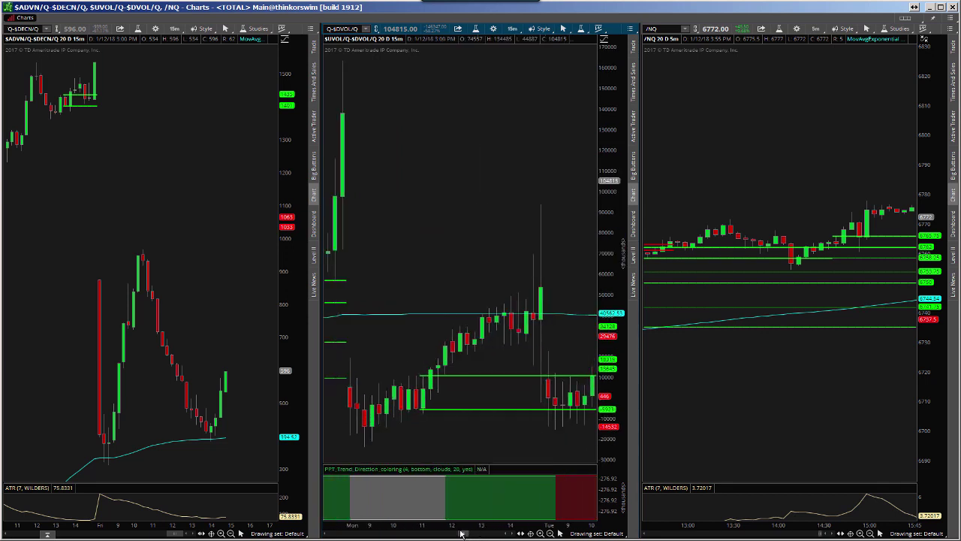
# Step: Bring the 15-minute $ADVN/Q-$DECN/Q chart back to the Monday 8-Jan session
pyautogui.click(104, 534)
pyautogui.click(103, 534)
pyautogui.click(101, 534)
pyautogui.click(99, 534)
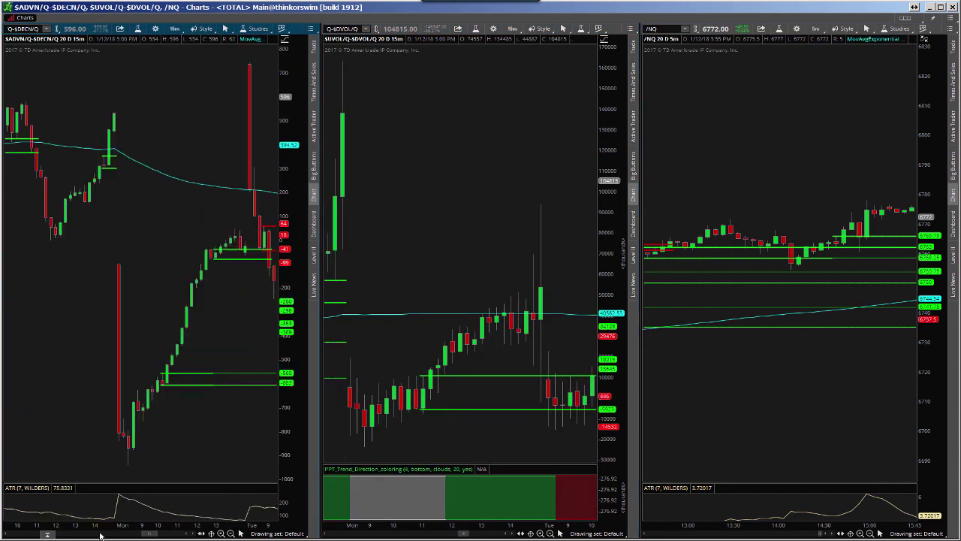
pyautogui.click(142, 535)
pyautogui.click(141, 534)
pyautogui.click(141, 535)
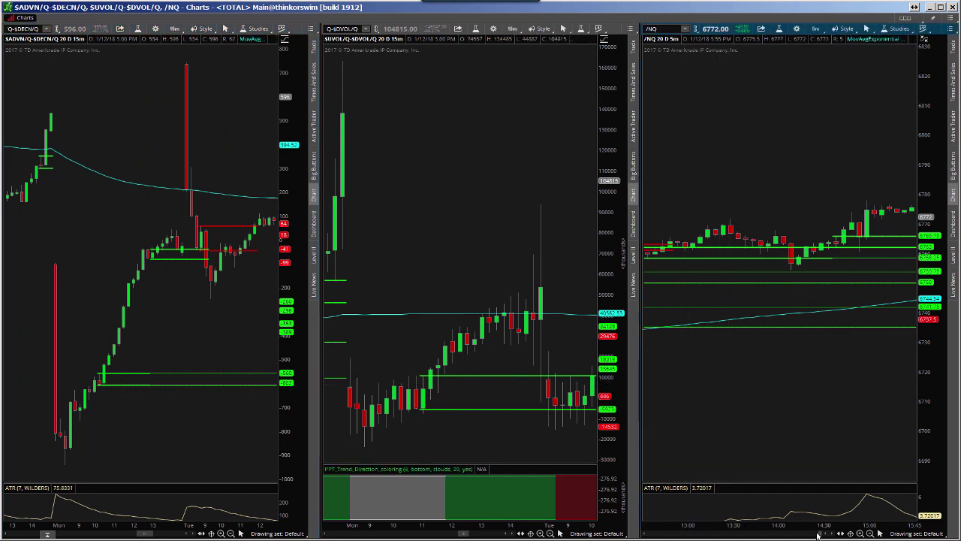
# Step: Take the 5-minute /NQ chart back to 5-Jan and set its price axis scaling to Auto
pyautogui.moveTo(821, 534); pyautogui.dragTo(777, 535)
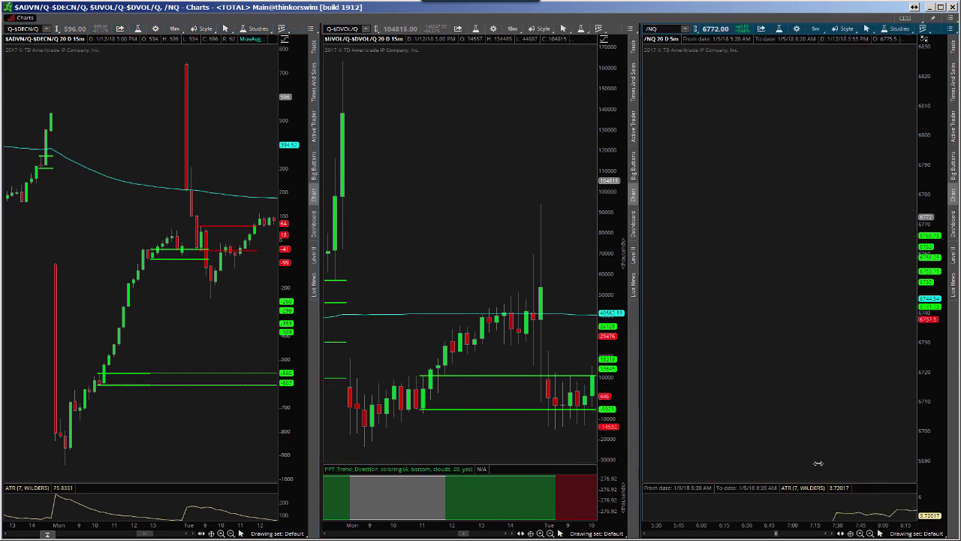
pyautogui.click(924, 38)
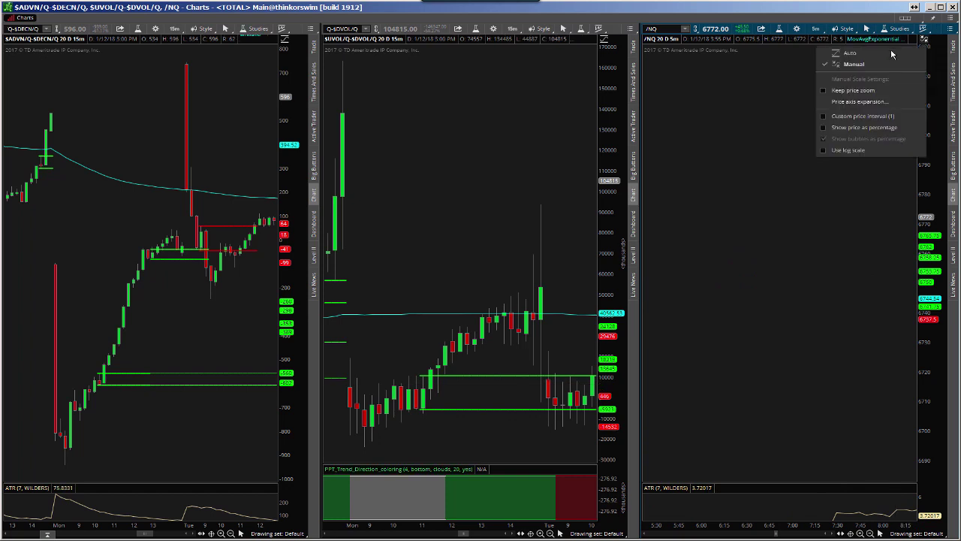
pyautogui.click(850, 53)
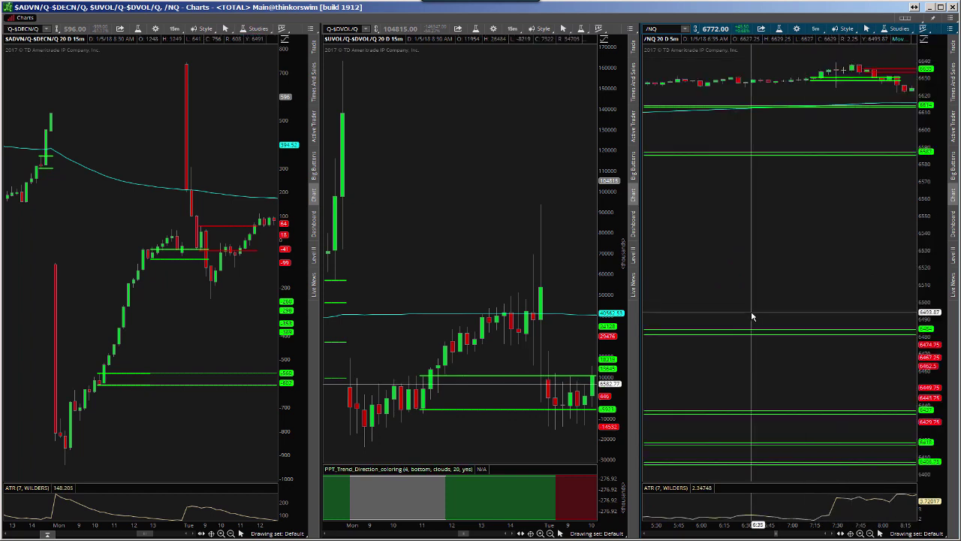
# Step: Bring the 5-minute /NQ chart forward from 5-Jan to the early morning of Monday 8-Jan
pyautogui.scroll(6, 753, 316)
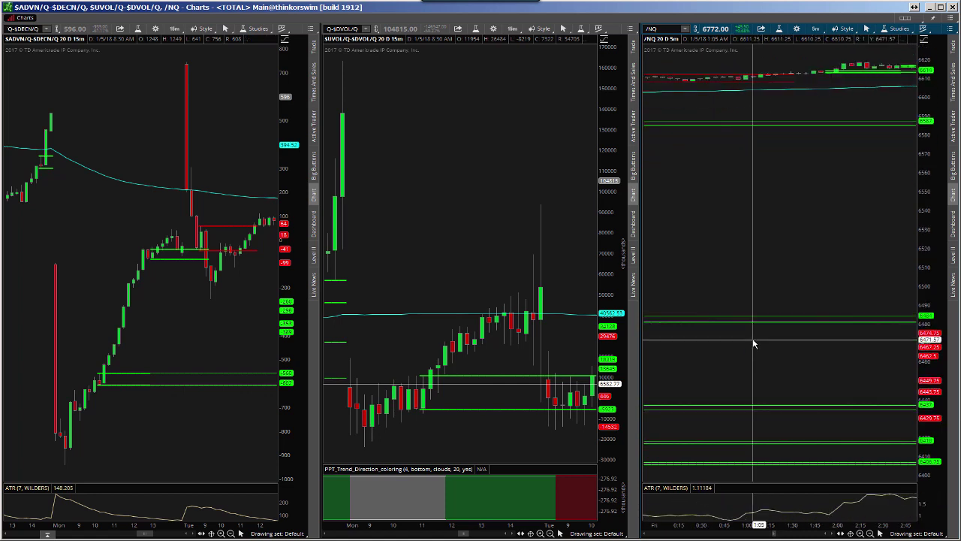
pyautogui.scroll(-2, 755, 343)
pyautogui.scroll(-10, 754, 344)
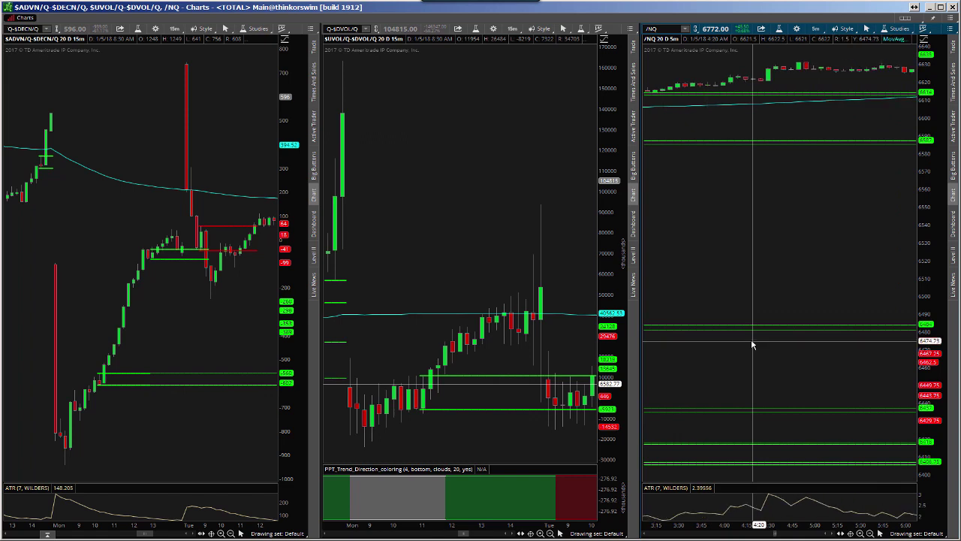
pyautogui.scroll(-5, 753, 345)
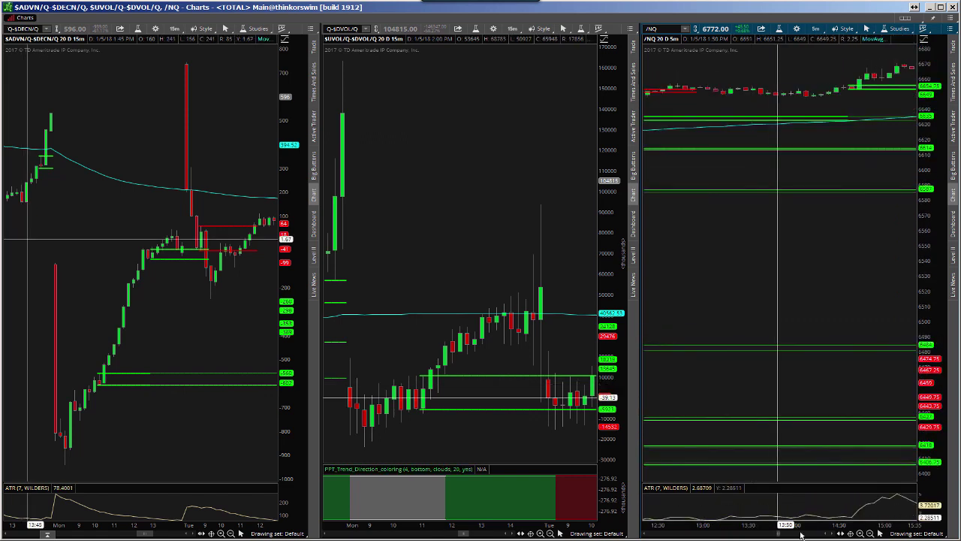
pyautogui.click(802, 535)
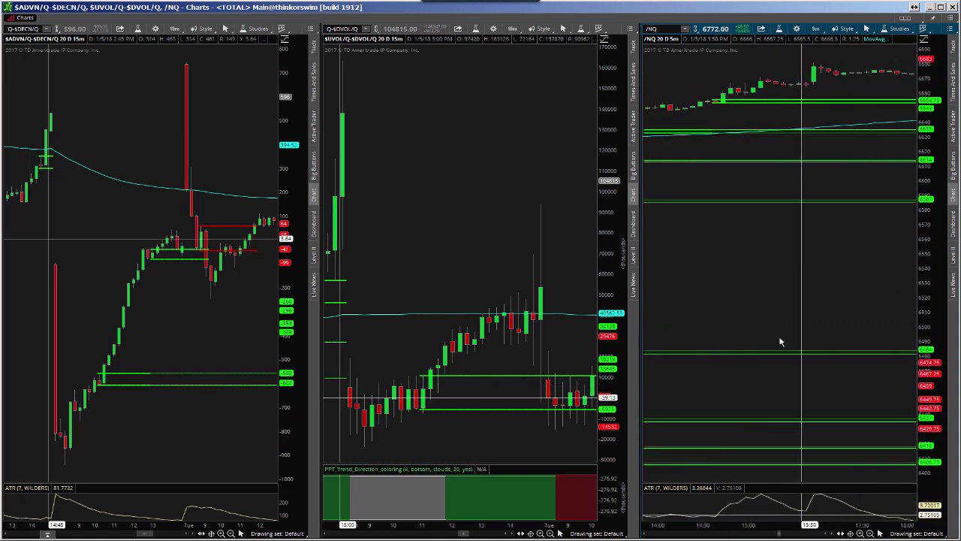
pyautogui.scroll(-5, 779, 340)
pyautogui.scroll(-8, 779, 341)
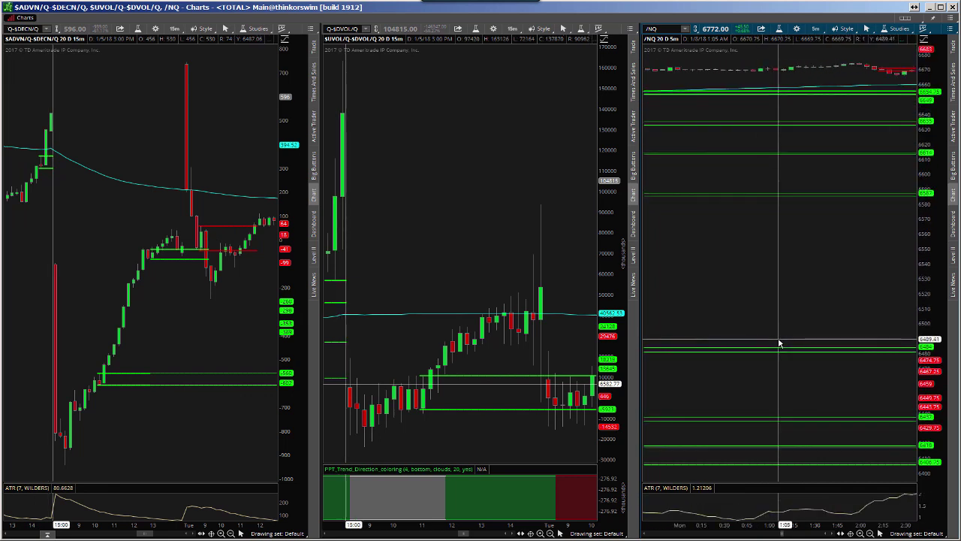
pyautogui.scroll(-6, 778, 343)
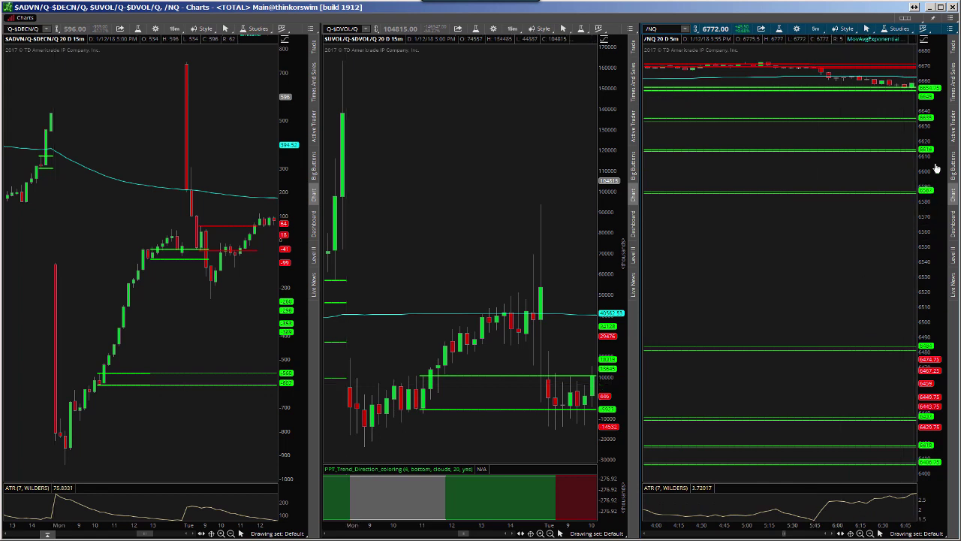
# Step: Stretch the /NQ price scale and examine the 8-Jan 5-minute price action from about 5:35 to 13:00 against the breadth charts
pyautogui.moveTo(932, 163); pyautogui.dragTo(929, 237)
pyautogui.moveTo(929, 201); pyautogui.dragTo(874, 272)
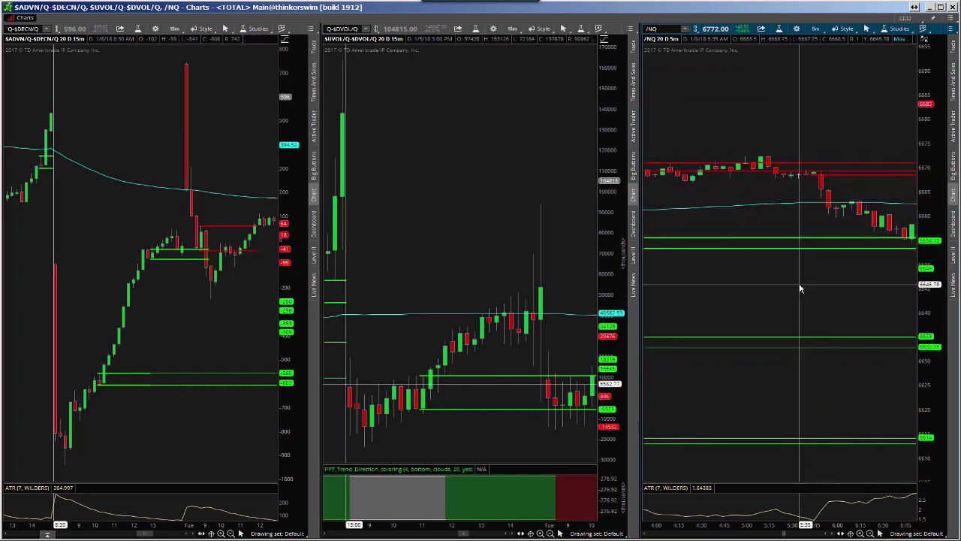
pyautogui.scroll(-5, 798, 286)
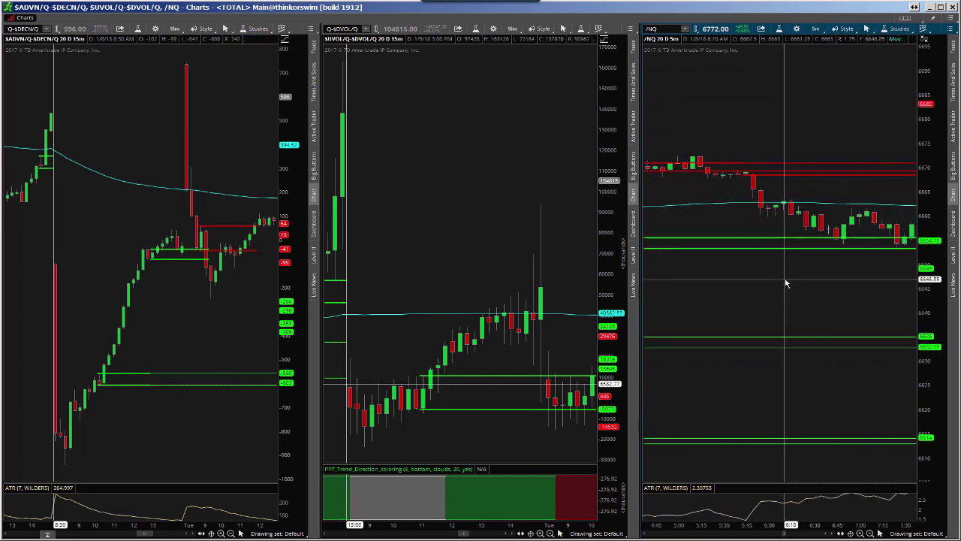
pyautogui.scroll(-5, 785, 283)
pyautogui.scroll(-3, 801, 283)
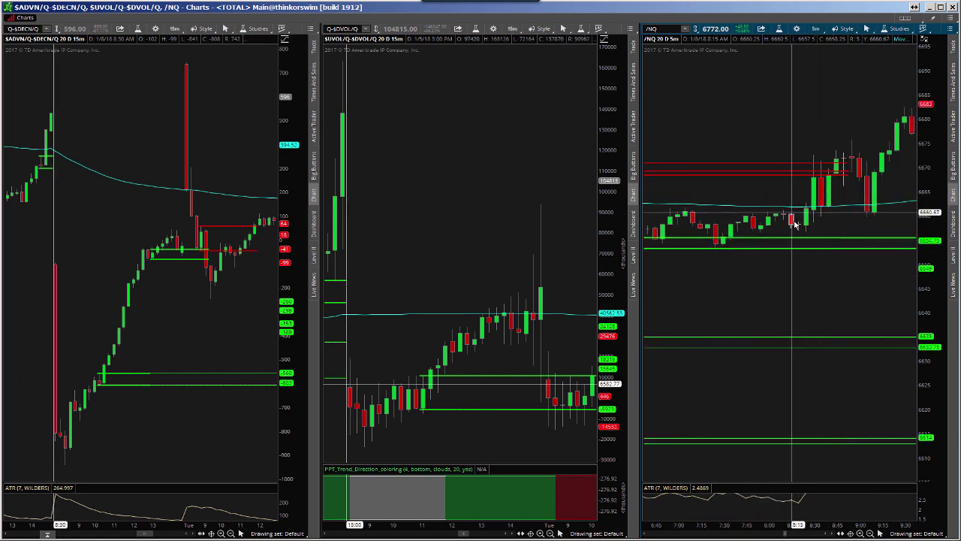
pyautogui.scroll(-5, 796, 238)
pyautogui.scroll(-15, 779, 294)
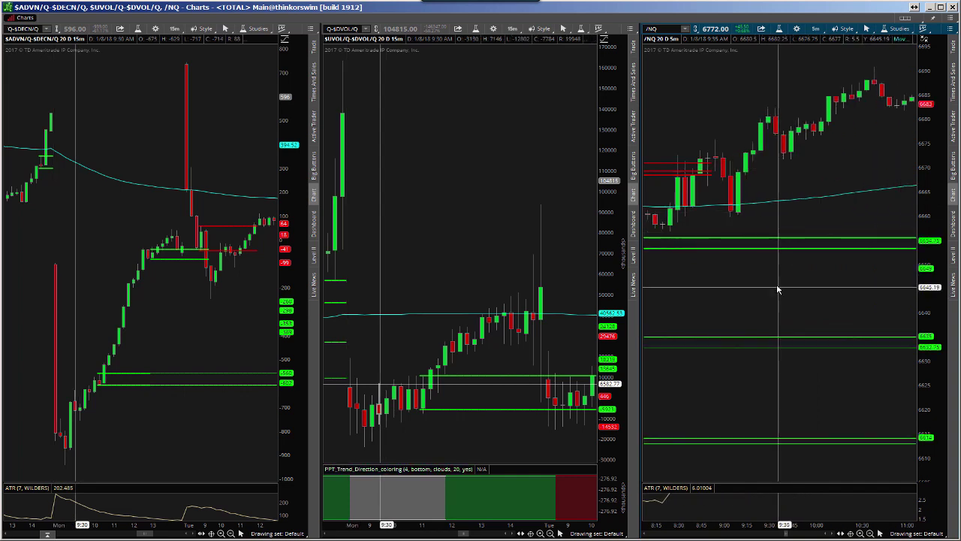
pyautogui.scroll(10, 778, 287)
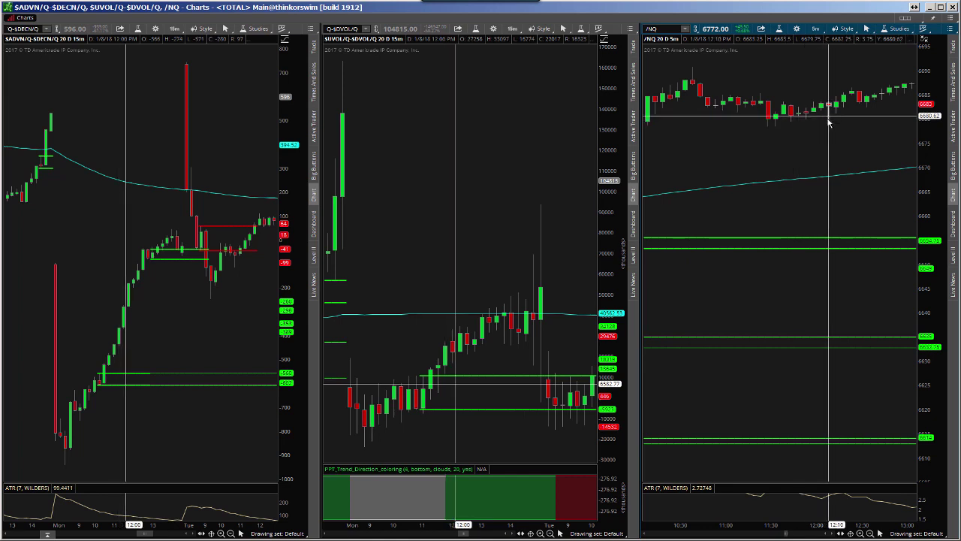
# Step: Examine the 8-Jan 5-minute /NQ price action from about 11:30 to 17:00 against the breadth charts
pyautogui.scroll(-5, 824, 157)
pyautogui.scroll(-10, 824, 157)
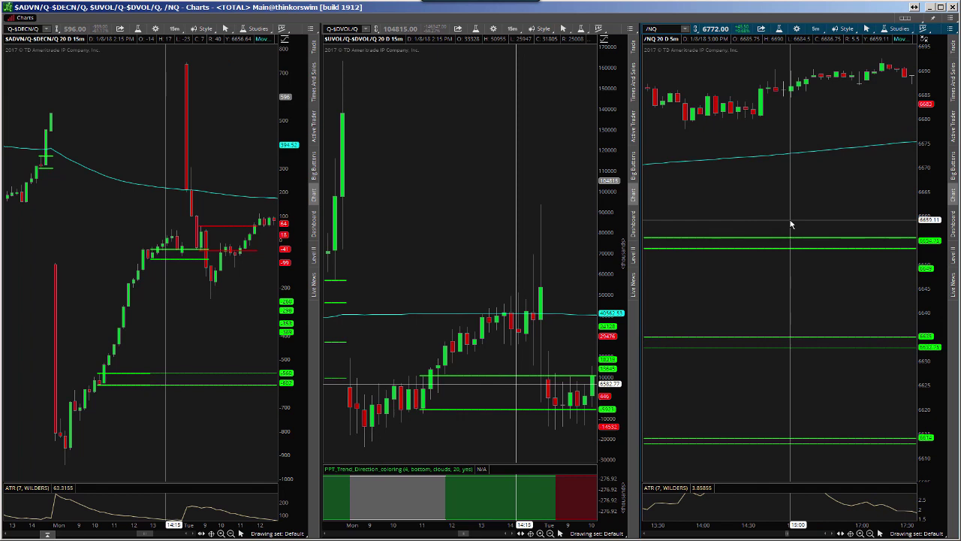
pyautogui.scroll(12, 791, 224)
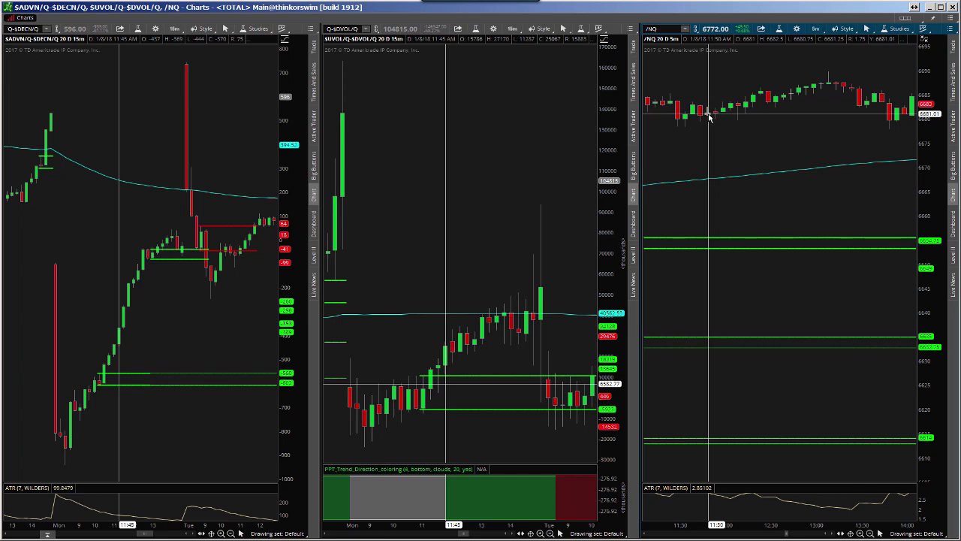
pyautogui.scroll(-3, 710, 117)
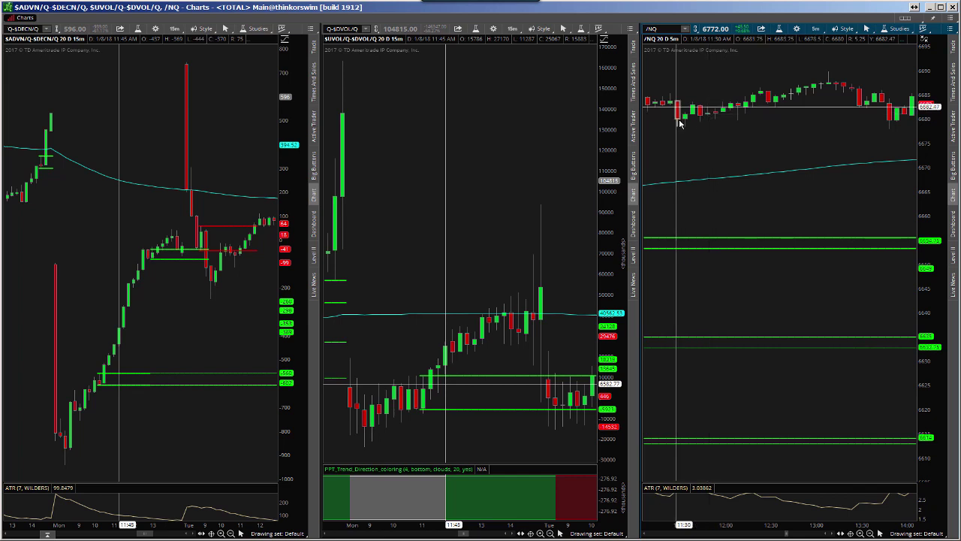
pyautogui.scroll(-10, 714, 143)
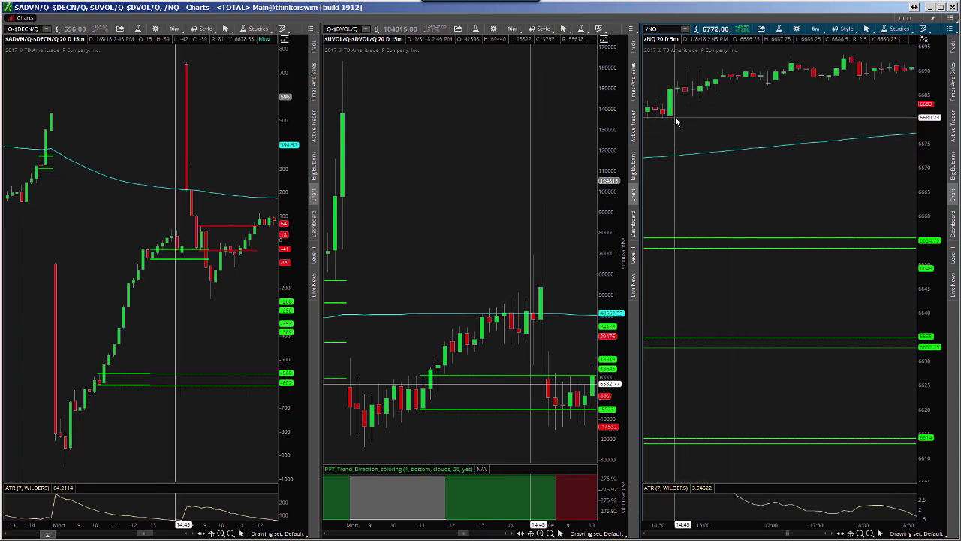
pyautogui.scroll(-6, 706, 116)
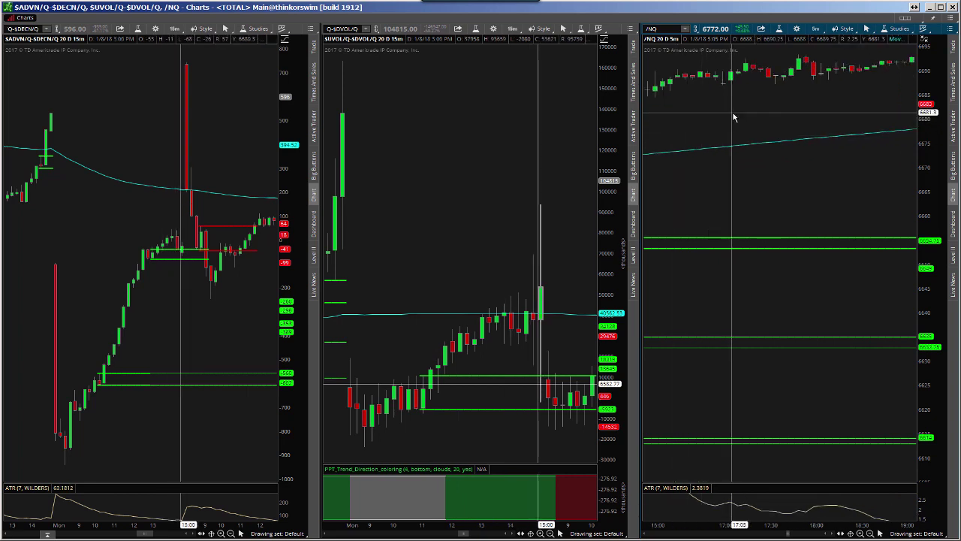
# Step: Bring the 15-minute $UVOL/Q-$DVOL/Q and $ADVN/Q-$DECN/Q charts forward to the Tuesday 9-Jan session
pyautogui.scroll(-10, 734, 114)
pyautogui.scroll(-8, 483, 250)
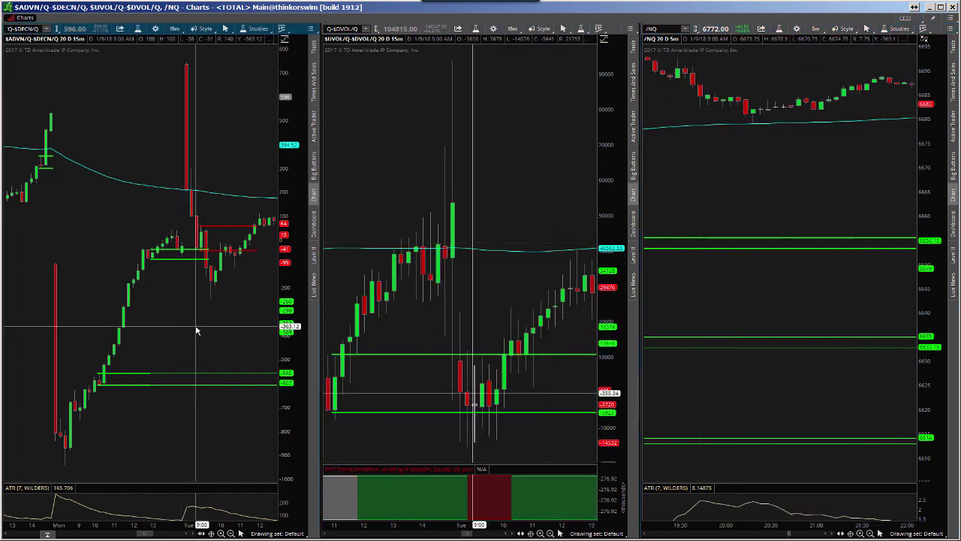
pyautogui.scroll(-4, 199, 301)
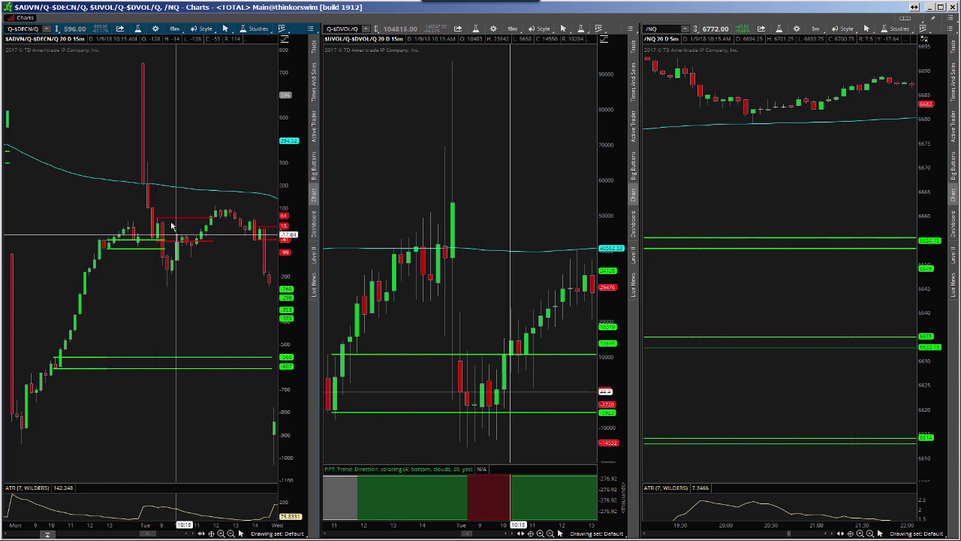
# Step: Bring the 5-minute /NQ chart forward to the morning of 9-Jan and shift its price axis to show prices up to about 6710
pyautogui.scroll(-5, 777, 184)
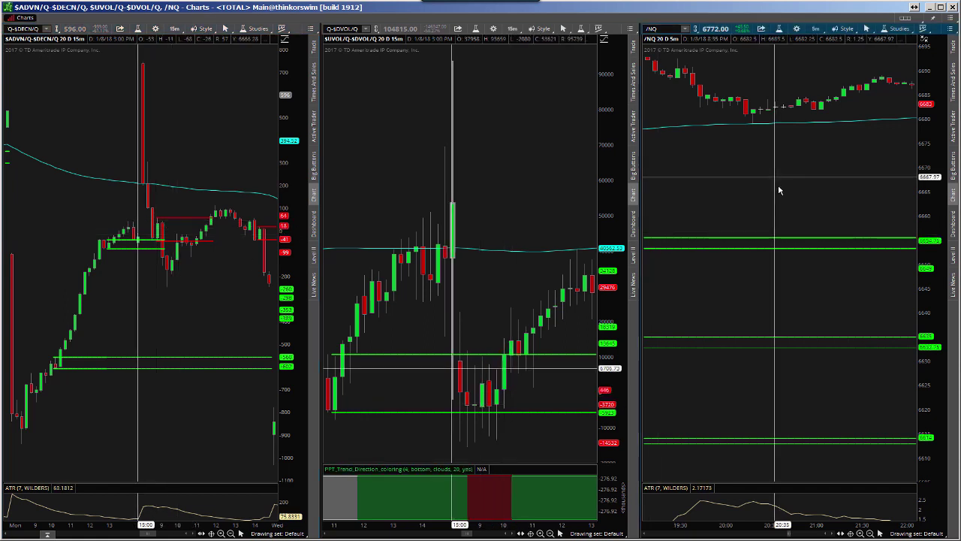
pyautogui.scroll(-10, 714, 253)
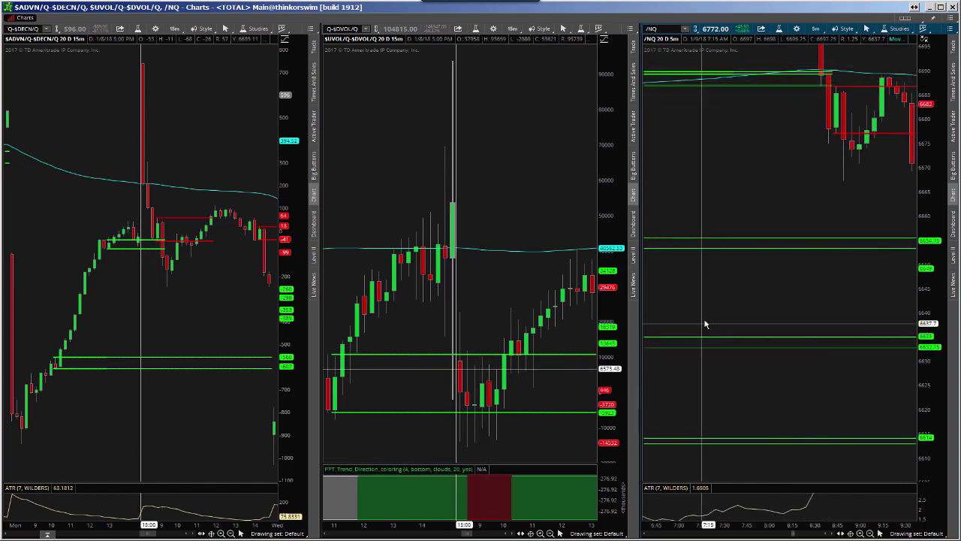
pyautogui.scroll(-5, 705, 322)
pyautogui.scroll(1, 706, 322)
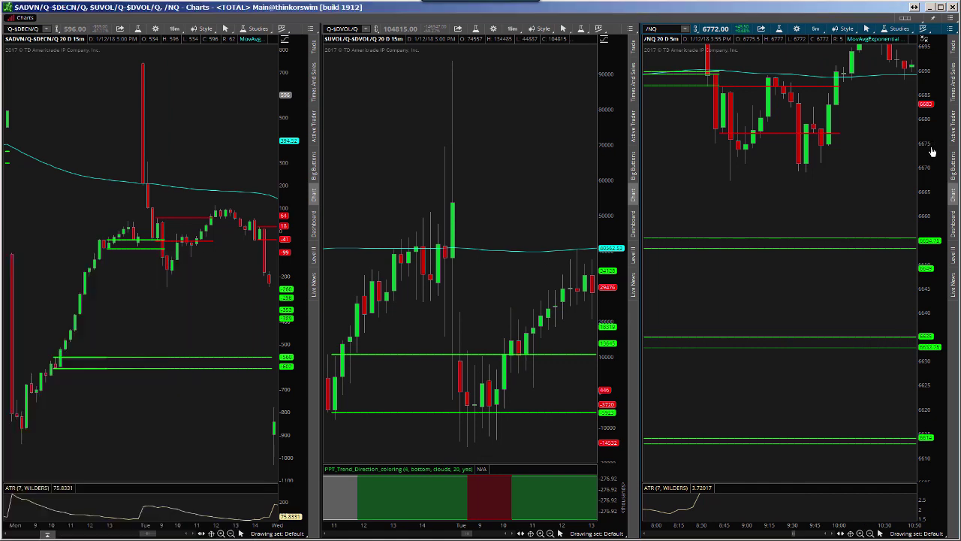
pyautogui.moveTo(933, 148); pyautogui.dragTo(926, 235)
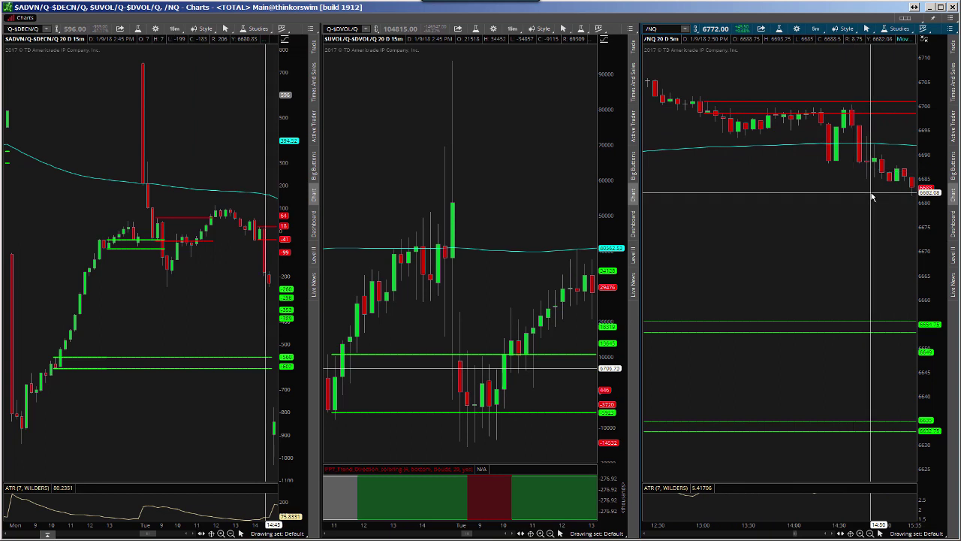
# Step: Examine the 5-minute /NQ price action from the 9-Jan morning through the overnight hours to about 4:15 on 10-Jan
pyautogui.scroll(10, 871, 196)
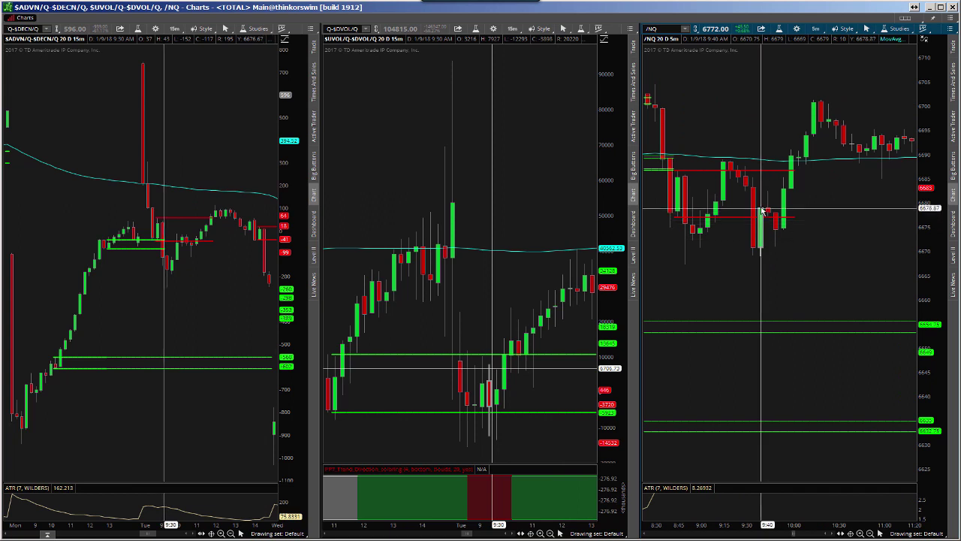
pyautogui.scroll(-10, 762, 211)
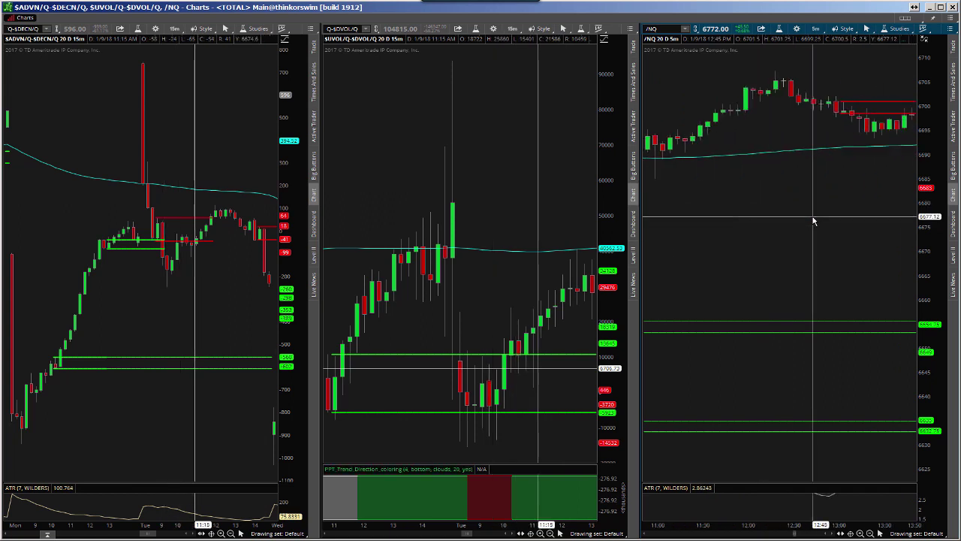
pyautogui.scroll(-3, 857, 221)
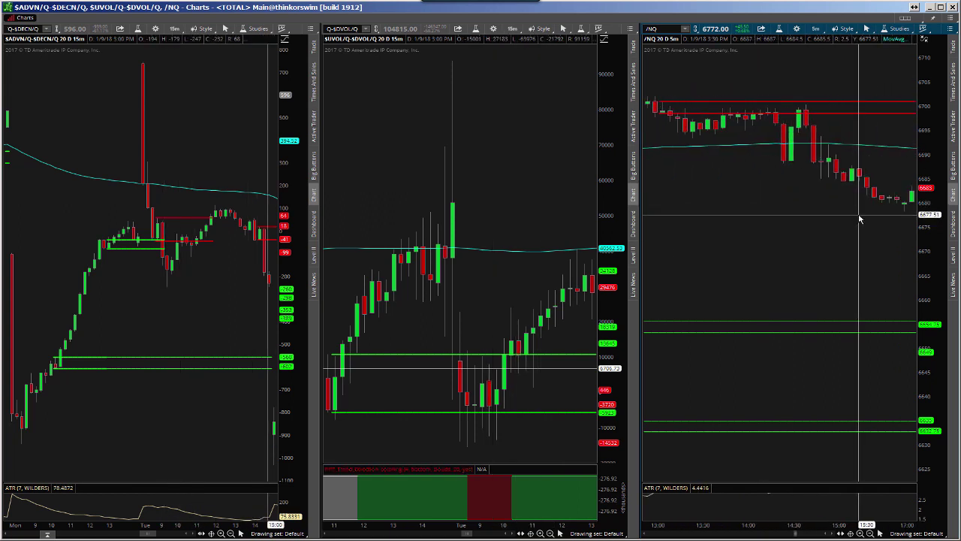
pyautogui.scroll(-5, 860, 216)
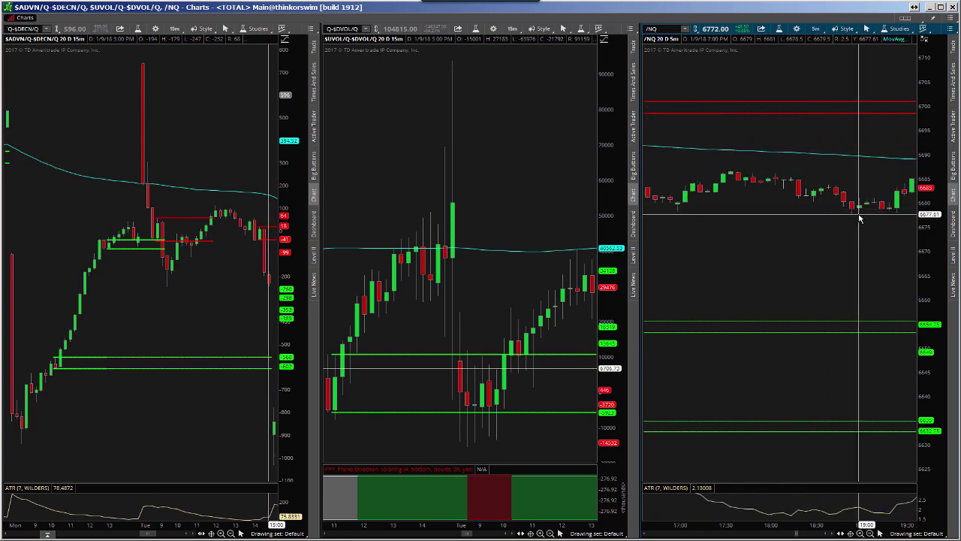
pyautogui.scroll(-5, 860, 218)
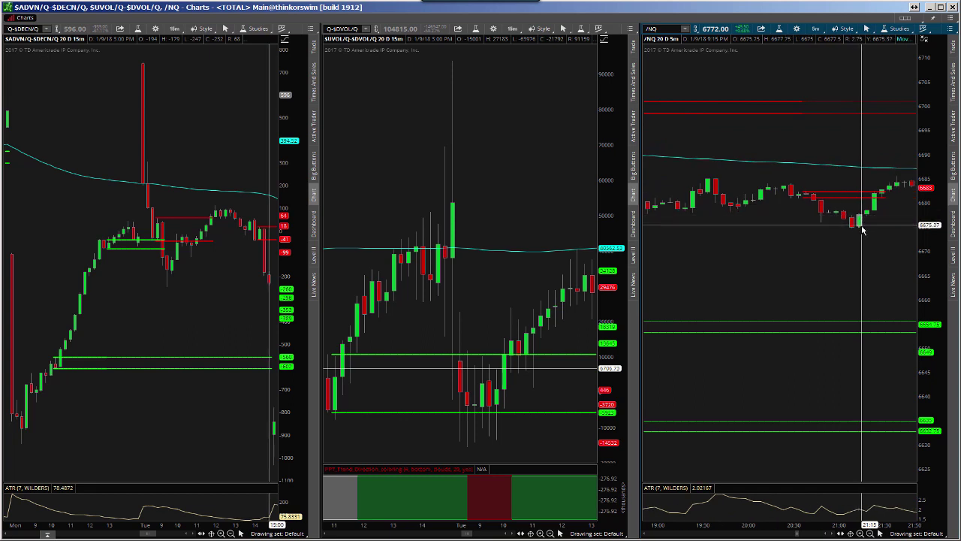
pyautogui.scroll(-5, 862, 232)
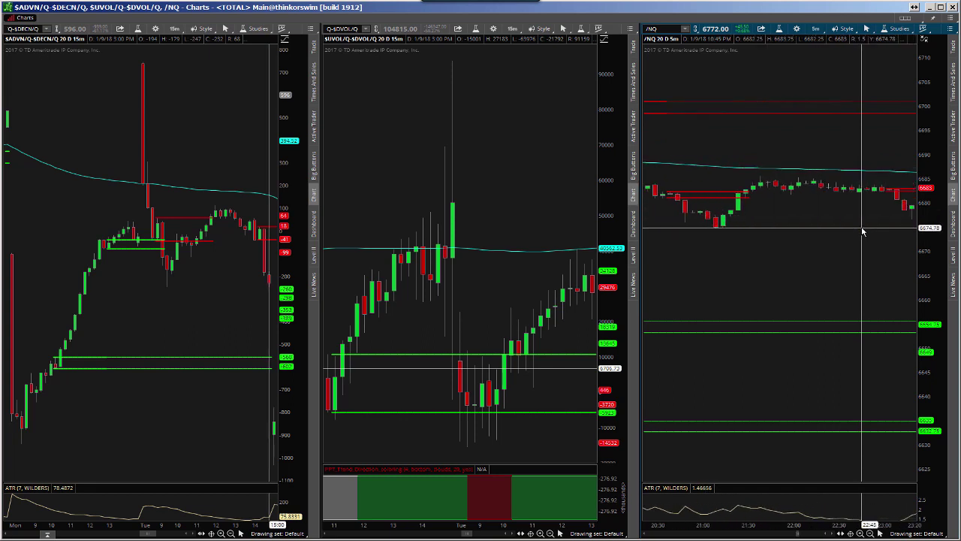
pyautogui.scroll(-5, 862, 232)
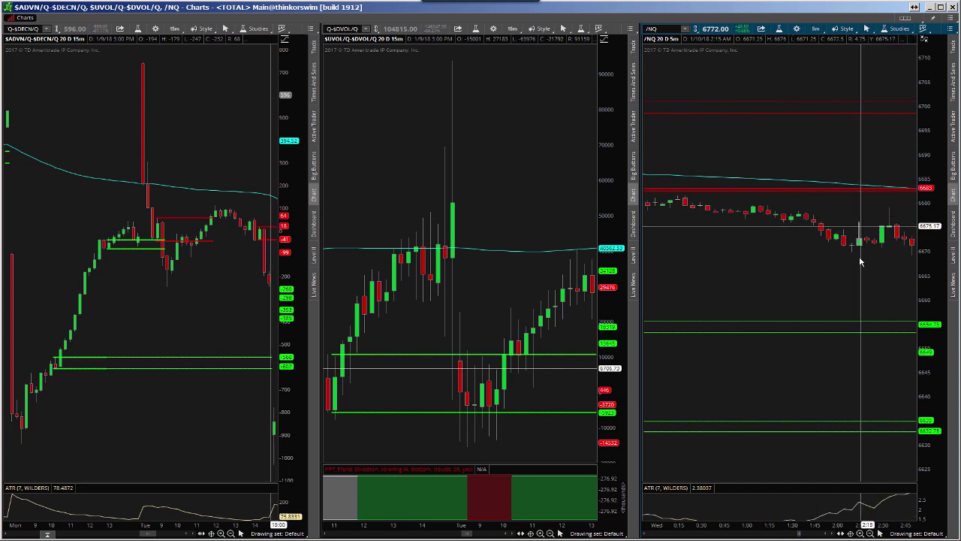
pyautogui.scroll(-6, 861, 260)
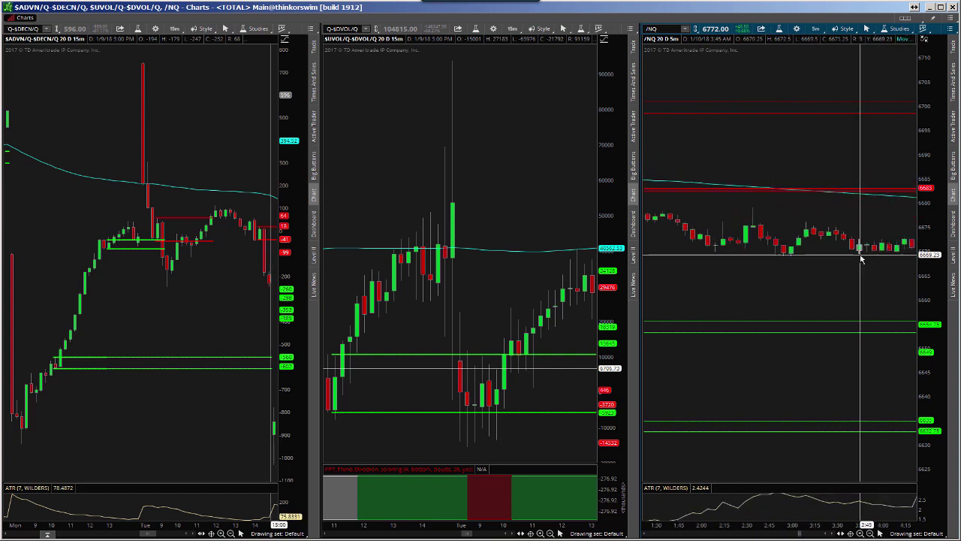
# Step: Return the 5-minute /NQ chart to the 9-Jan morning and examine the move from about 9:35 to 12:20
pyautogui.scroll(15, 861, 260)
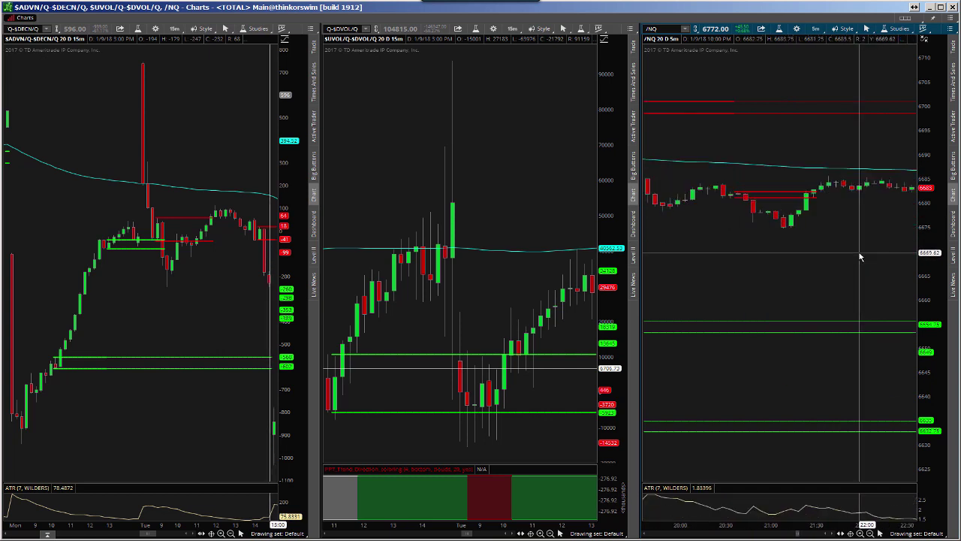
pyautogui.scroll(12, 861, 257)
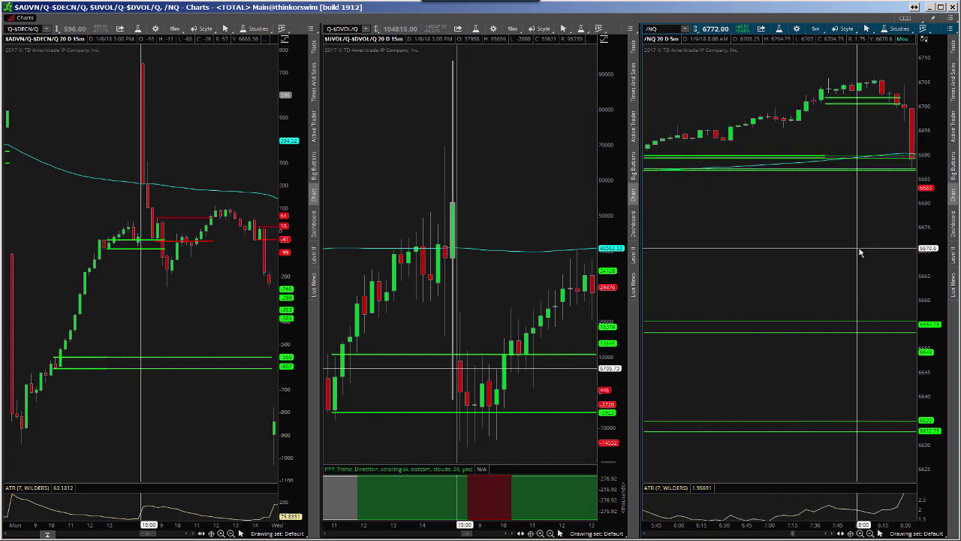
pyautogui.scroll(-3, 861, 252)
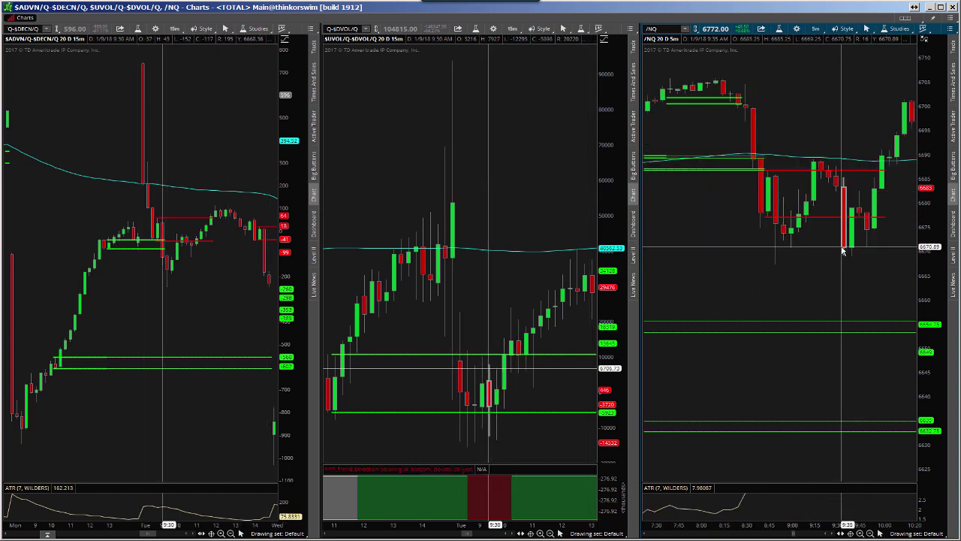
pyautogui.scroll(-1, 843, 251)
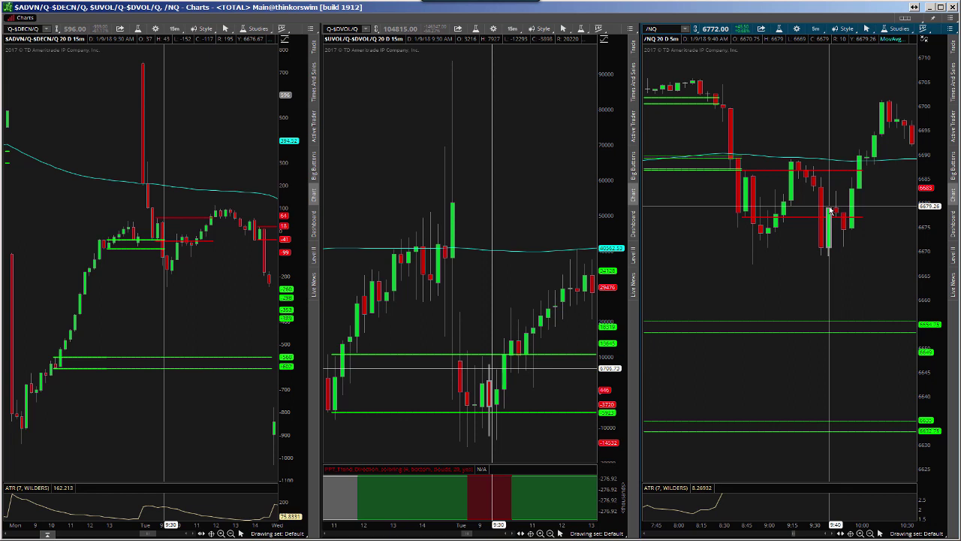
pyautogui.scroll(-10, 830, 211)
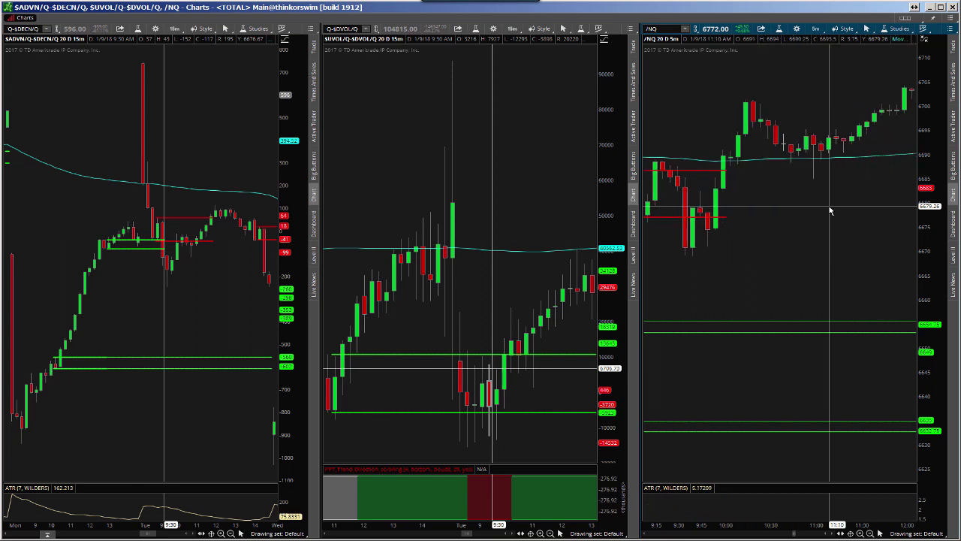
pyautogui.scroll(-4, 830, 212)
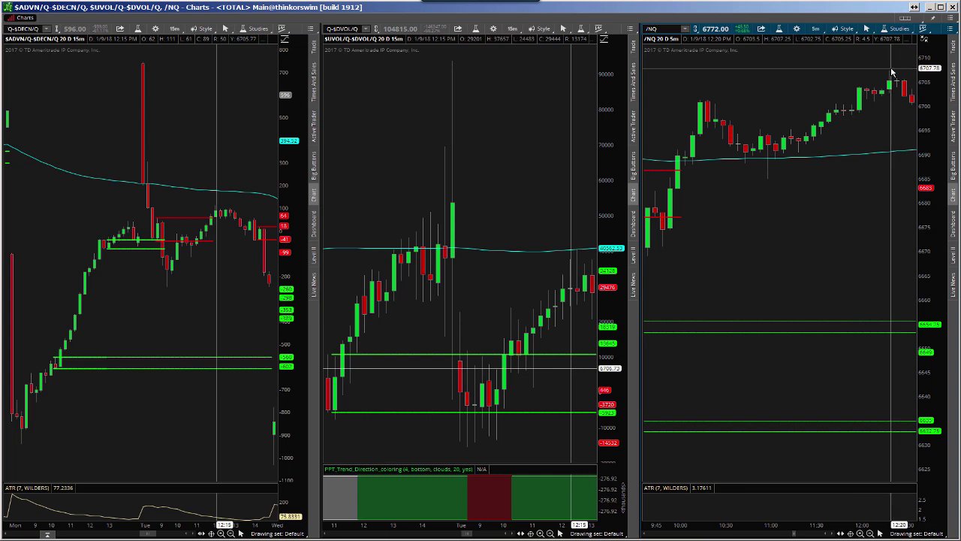
# Step: Recheck the 9:40 to 9:50 candles on the 9-Jan /NQ chart and the move that follows until about 12:15
pyautogui.scroll(15, 869, 154)
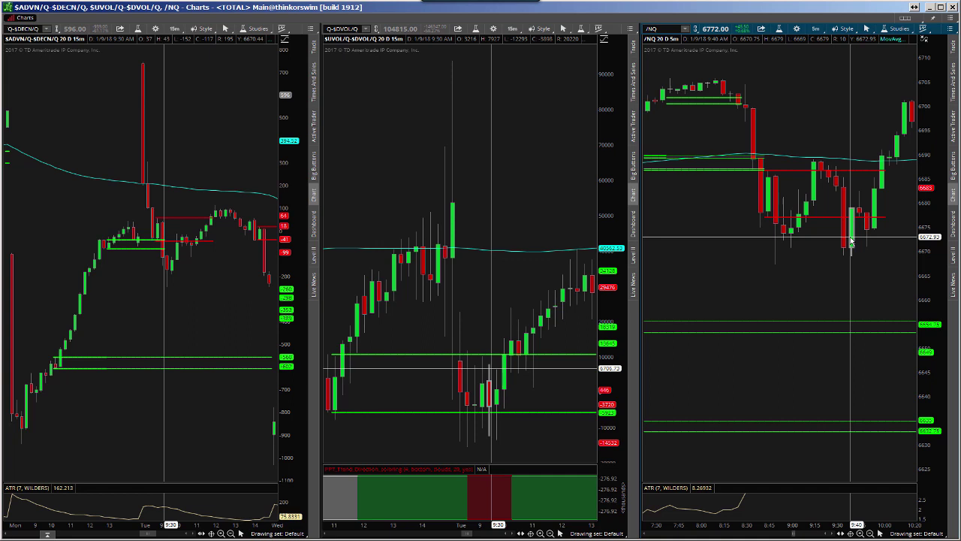
pyautogui.scroll(-6, 851, 240)
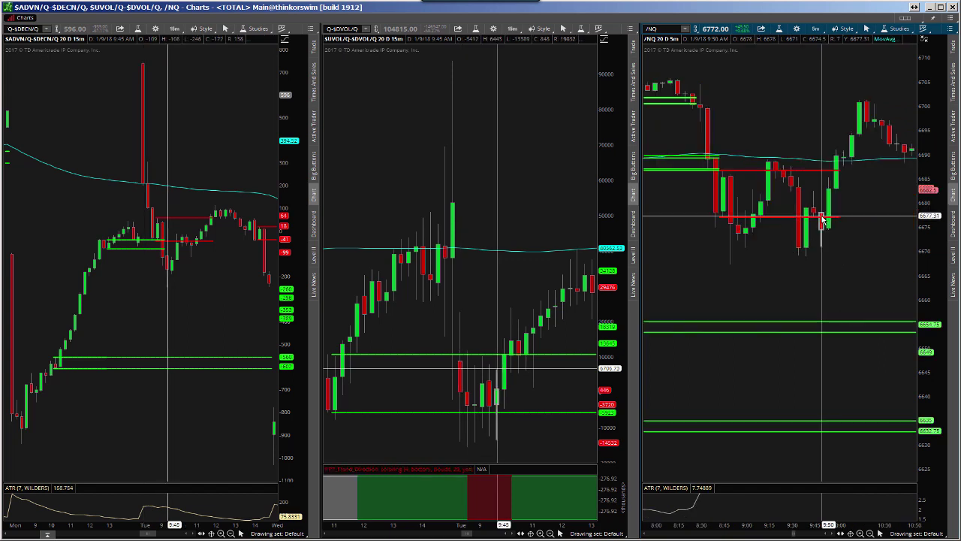
pyautogui.scroll(-15, 822, 219)
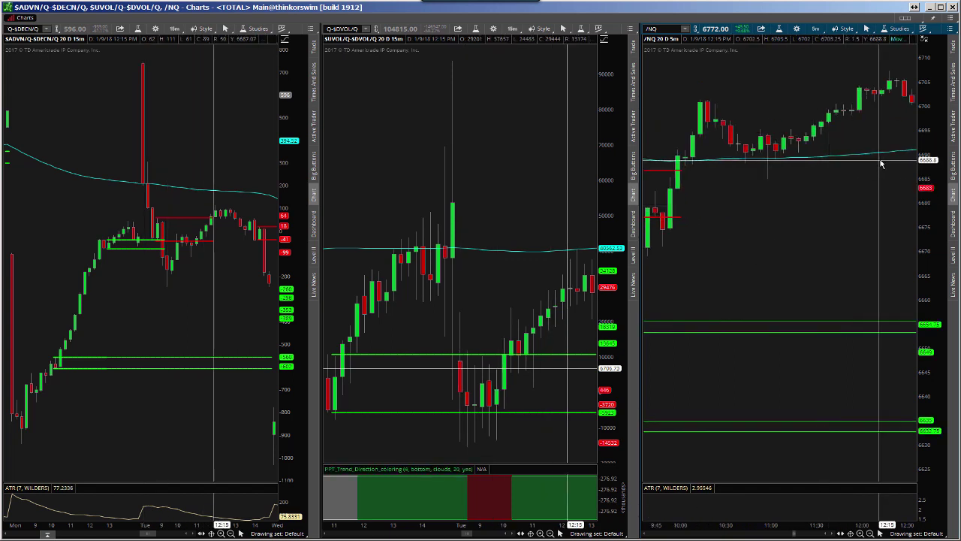
# Step: Examine the 9-Jan afternoon on the 5-minute /NQ chart and move it forward to the early hours of Wednesday 10-Jan
pyautogui.scroll(-16, 886, 150)
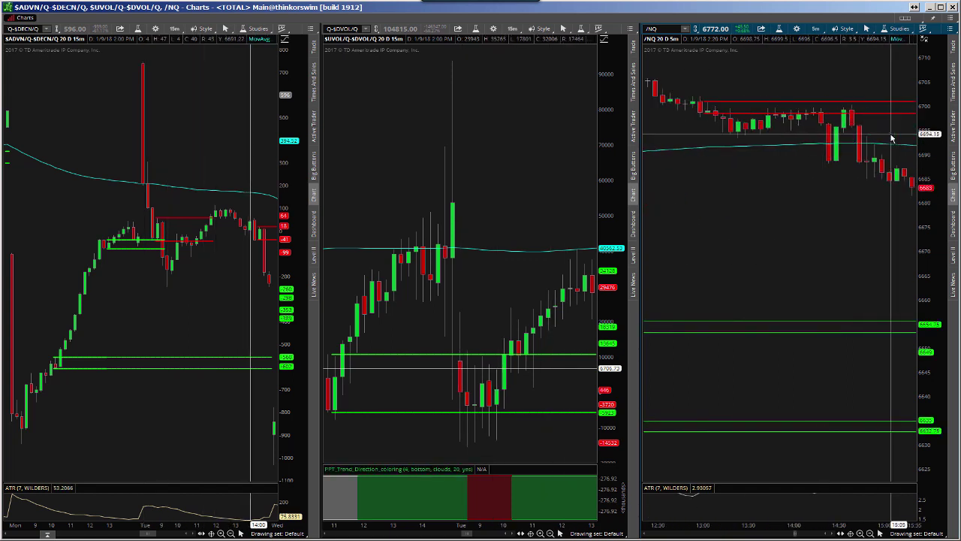
pyautogui.scroll(-2, 892, 138)
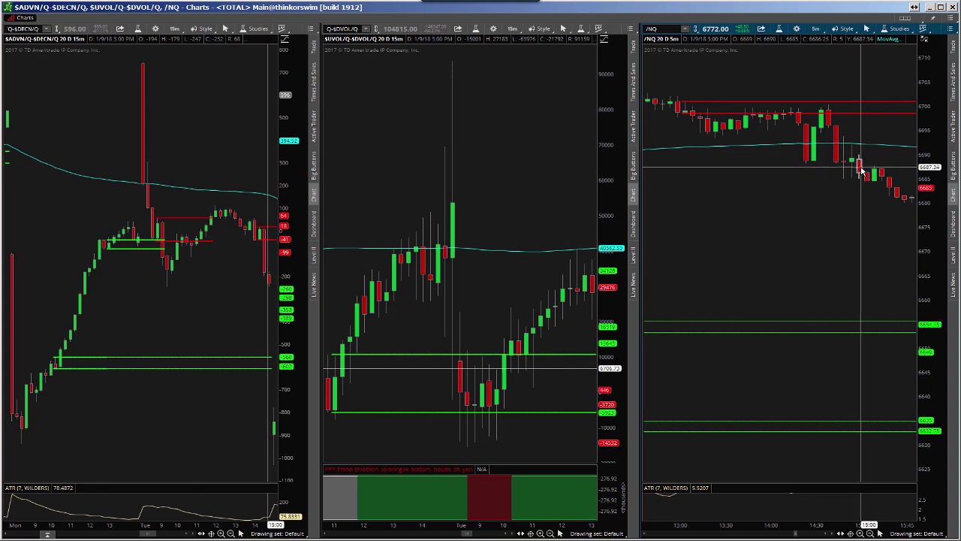
pyautogui.scroll(-5, 862, 172)
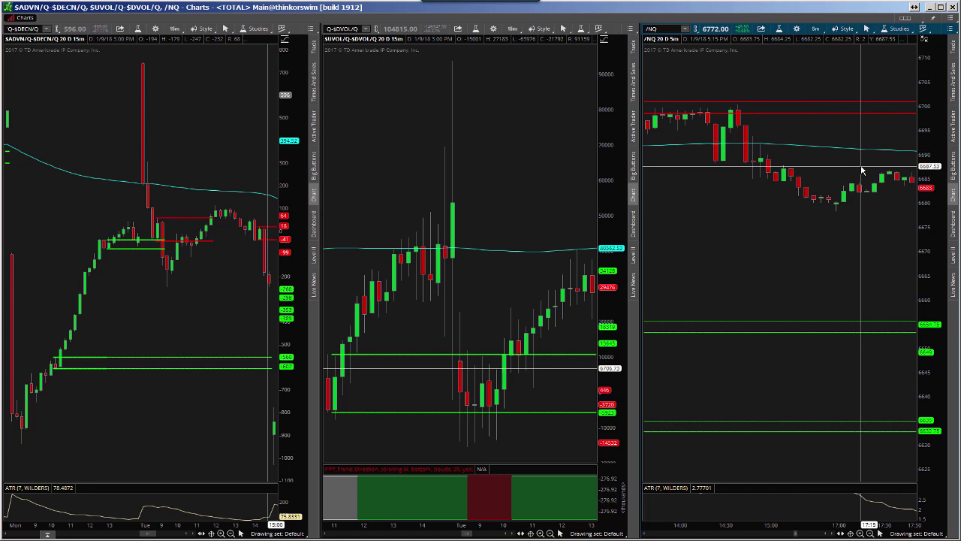
pyautogui.scroll(-6, 862, 172)
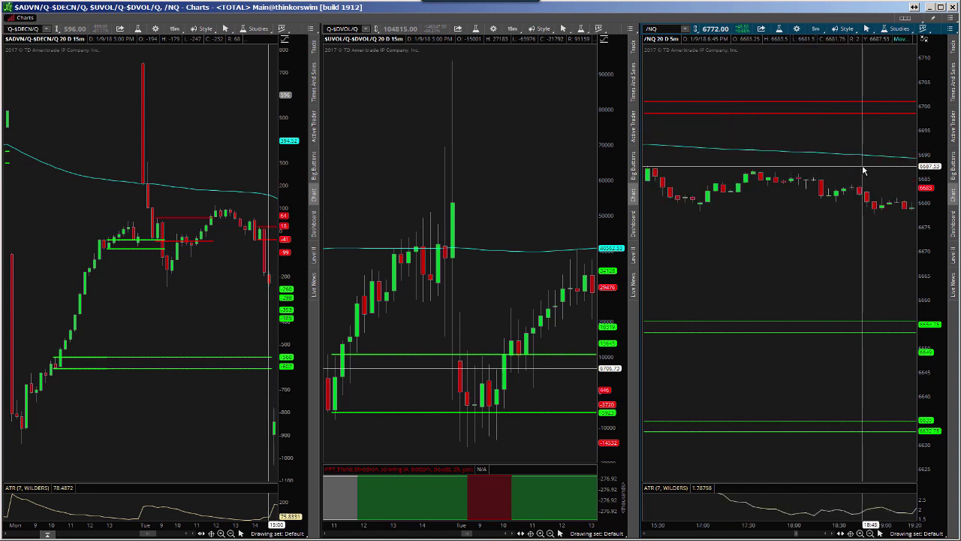
pyautogui.scroll(-8, 845, 199)
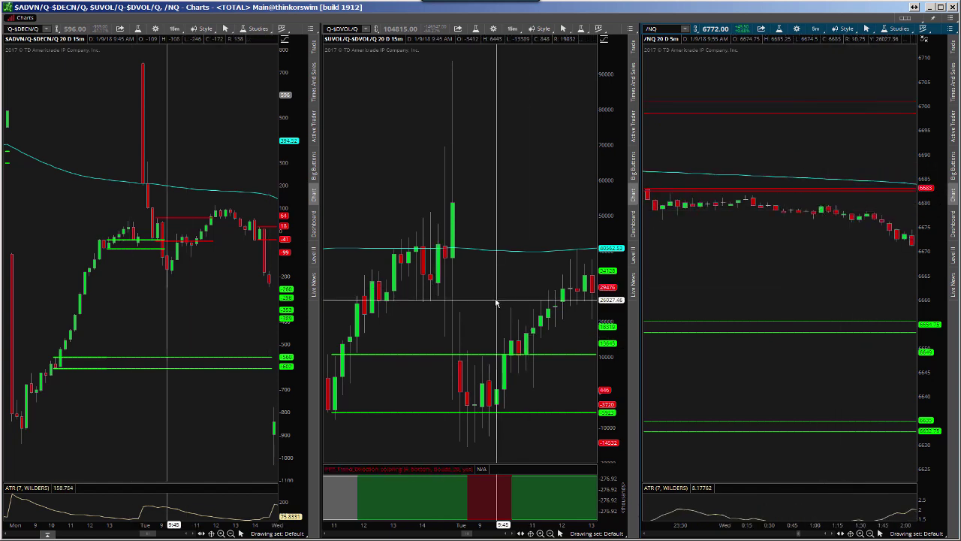
# Step: Bring both 15-minute breadth charts forward to the Wednesday 10-Jan session
pyautogui.scroll(-5, 492, 301)
pyautogui.scroll(-8, 493, 301)
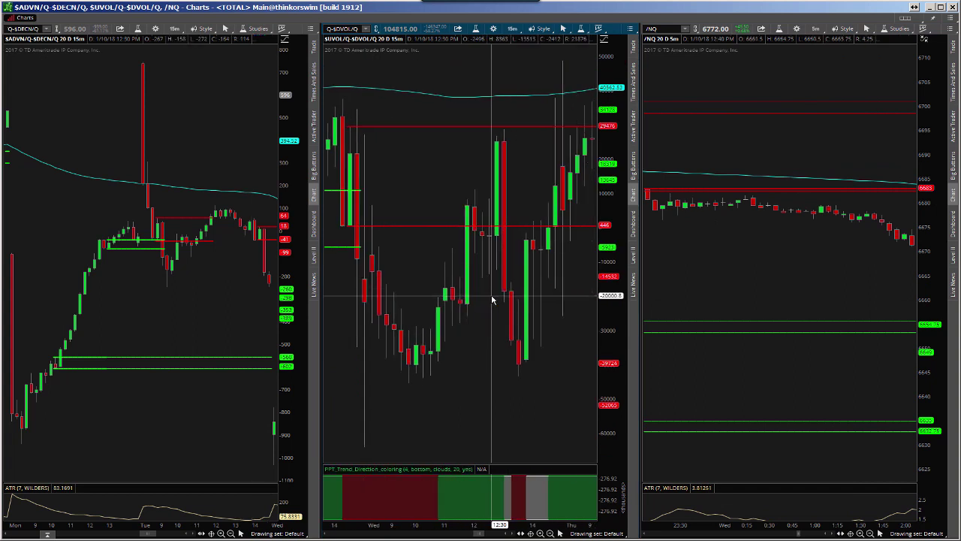
pyautogui.scroll(-8, 198, 306)
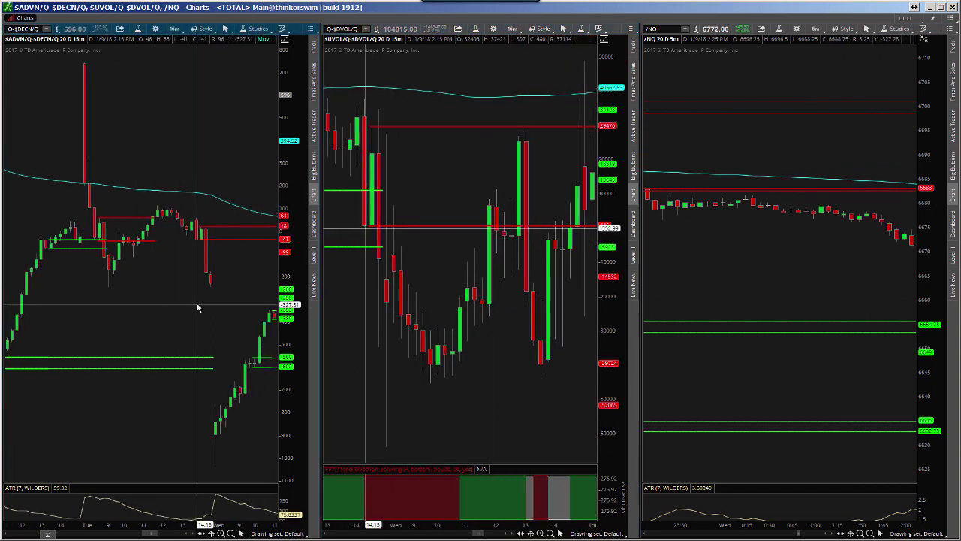
# Step: Bring the $ADVN/Q-$DECN/Q breadth chart fully through Wednesday 10-Jan and examine the /NQ morning from about 8:45 to 12:00
pyautogui.scroll(-2, 198, 306)
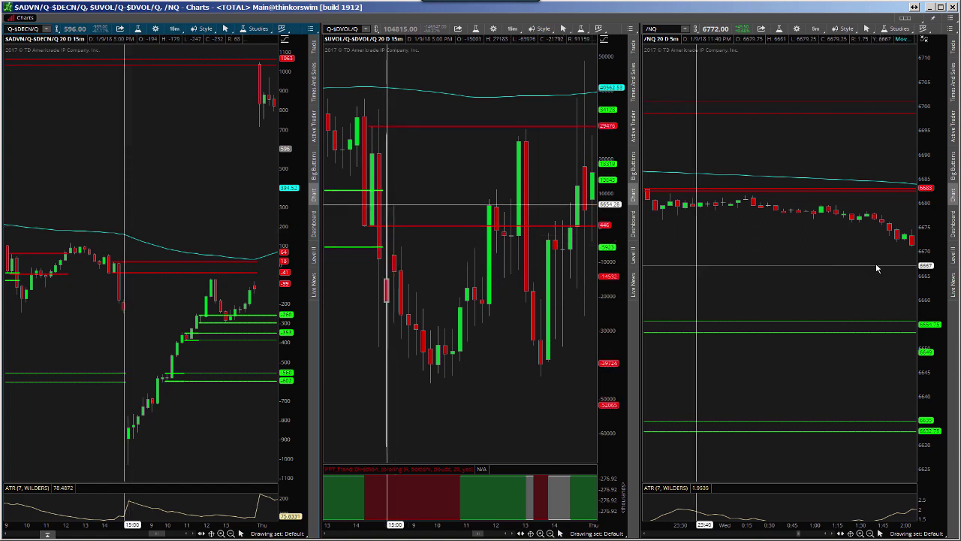
pyautogui.scroll(-10, 856, 272)
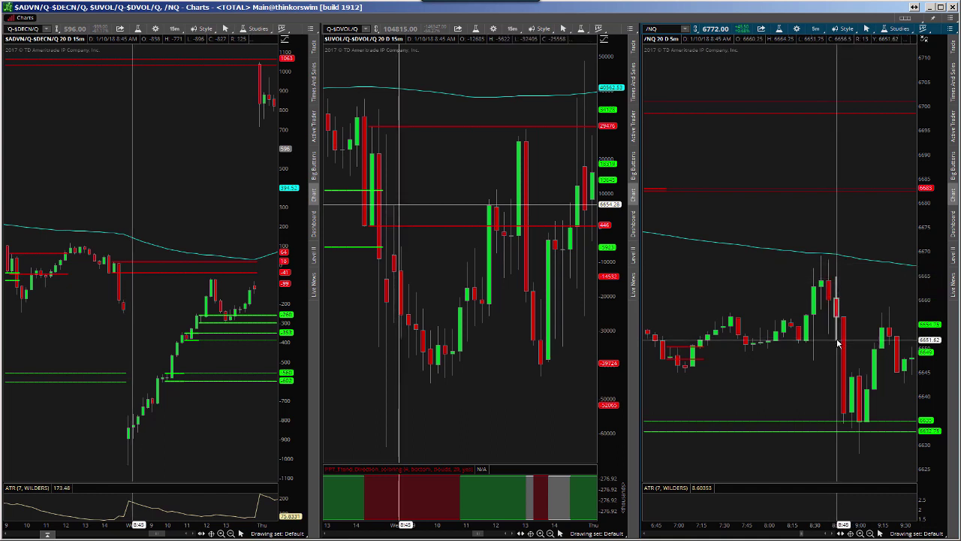
pyautogui.scroll(-3, 796, 376)
pyautogui.scroll(-8, 771, 406)
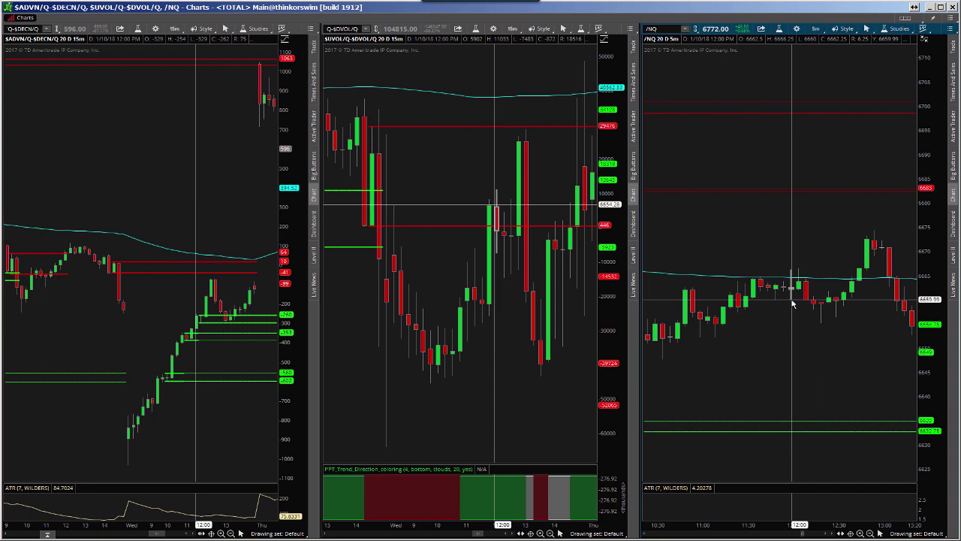
# Step: Examine the 10-Jan /NQ afternoon, checking the 12:55, 13:40 and 15:00 candles, and recheck the stretch from about 13:10
pyautogui.scroll(-3, 796, 280)
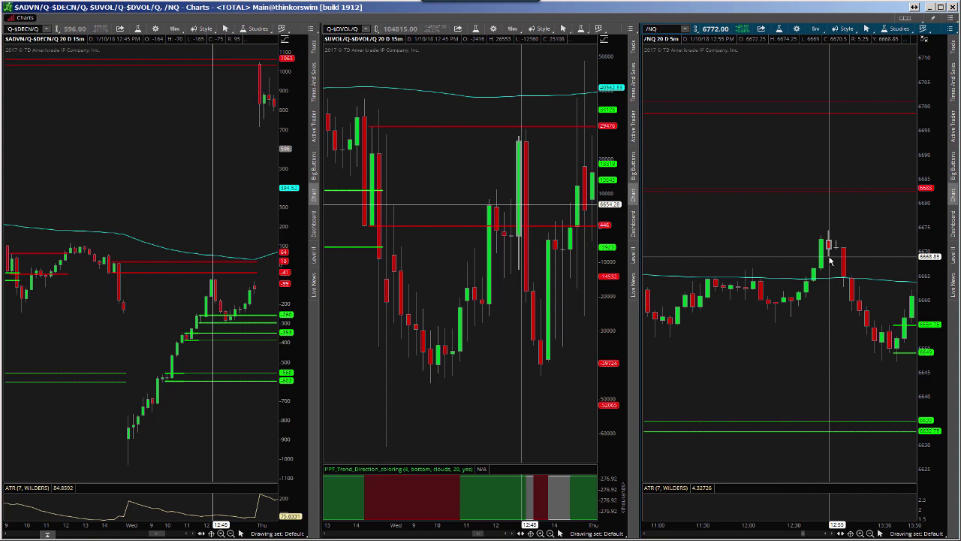
pyautogui.scroll(-5, 827, 260)
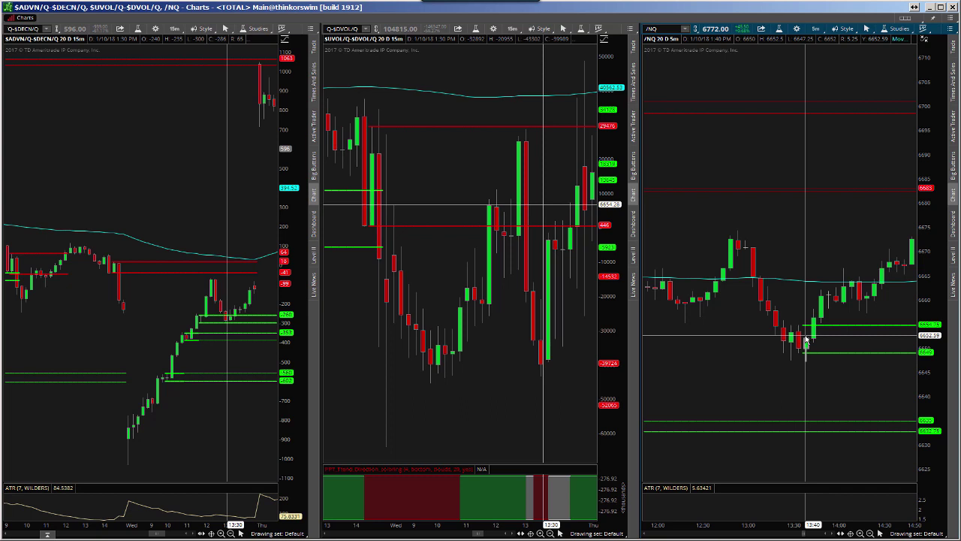
pyautogui.scroll(-10, 806, 339)
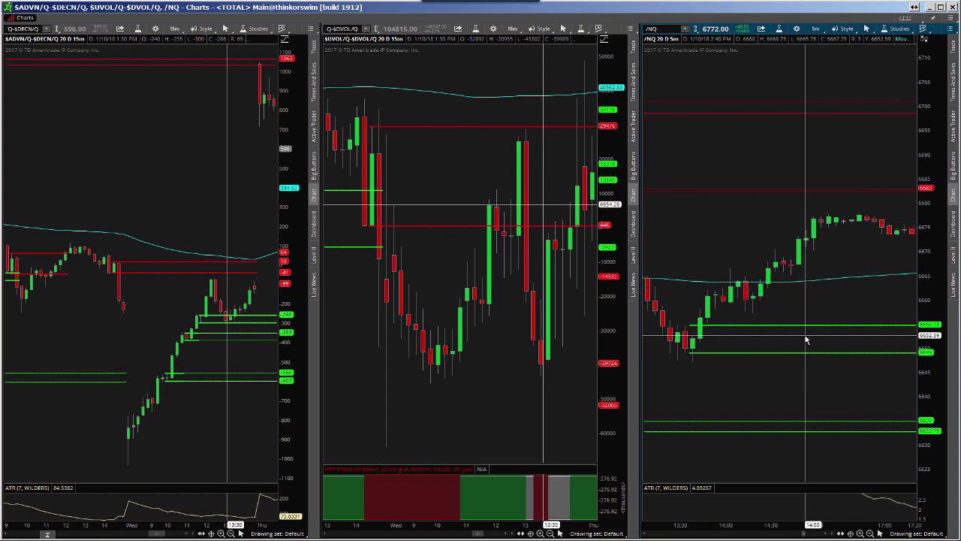
pyautogui.scroll(-3, 806, 339)
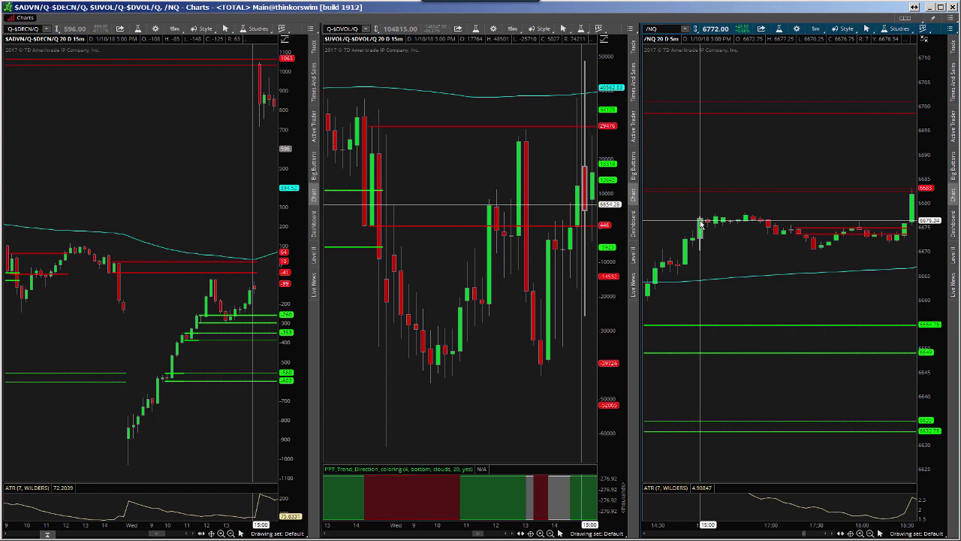
pyautogui.scroll(5, 700, 222)
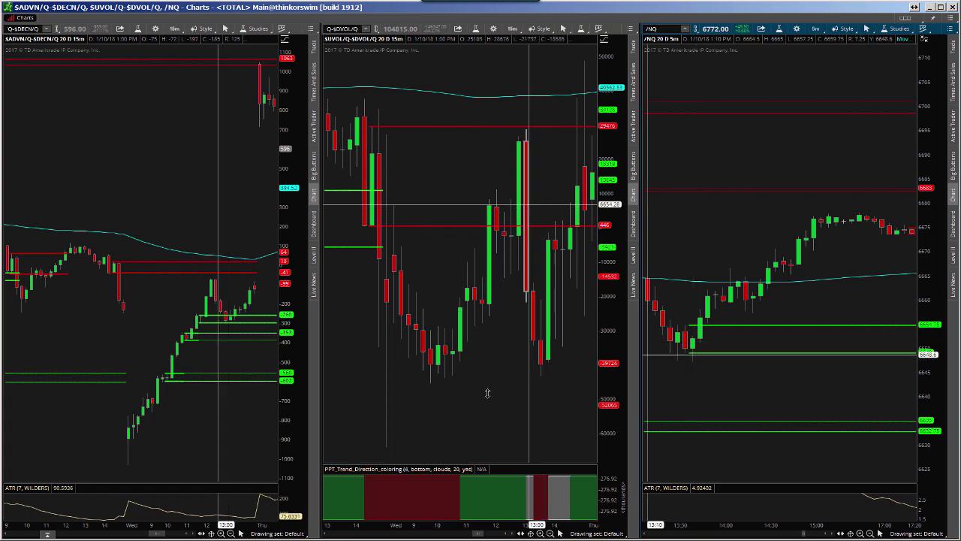
# Step: Bring both 15-minute breadth charts forward to the Thursday 11-Jan session
pyautogui.scroll(-5, 486, 403)
pyautogui.scroll(-4, 485, 406)
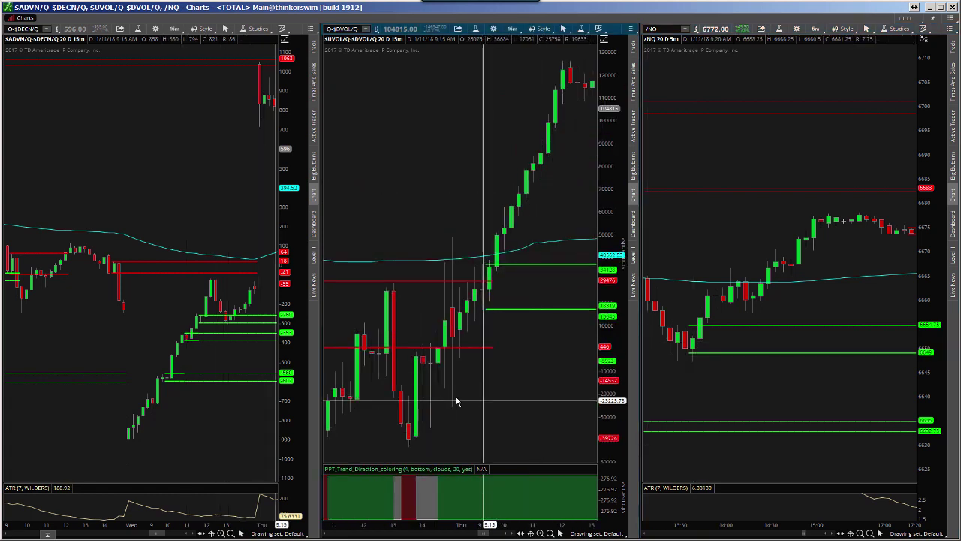
pyautogui.scroll(-6, 183, 434)
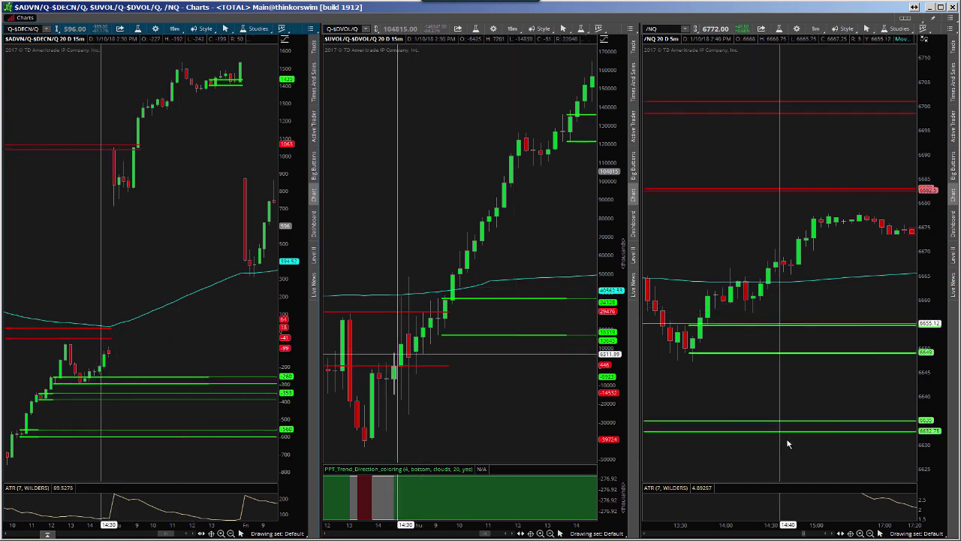
# Step: Move the 5-minute /NQ chart forward to the 11-Jan morning and examine the candles from about 8:40 to 9:00
pyautogui.scroll(-5, 781, 396)
pyautogui.scroll(-10, 781, 397)
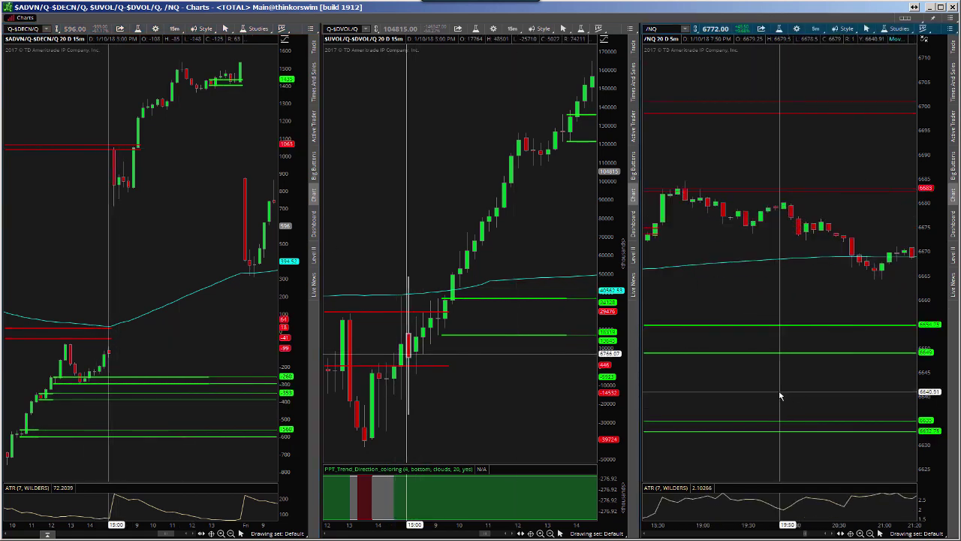
pyautogui.scroll(-4, 779, 395)
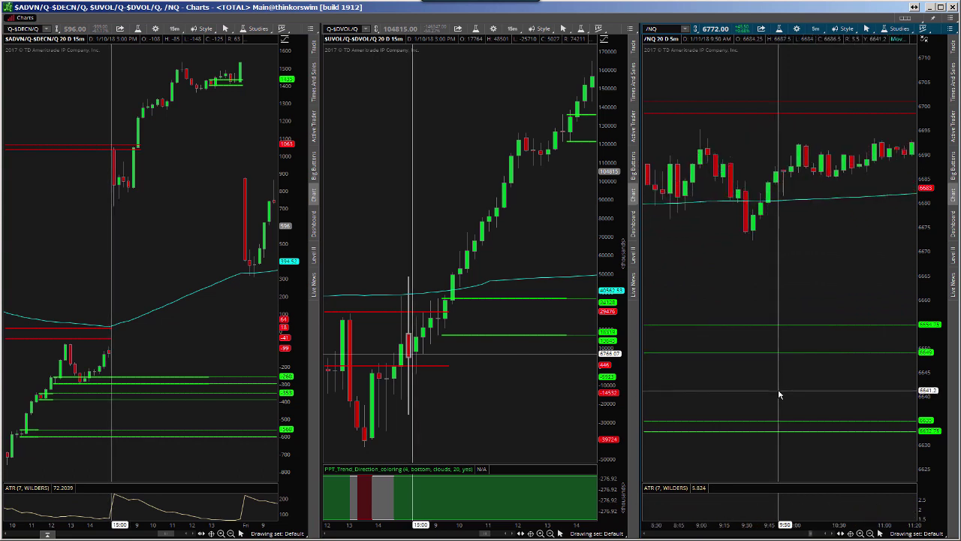
pyautogui.scroll(1, 780, 395)
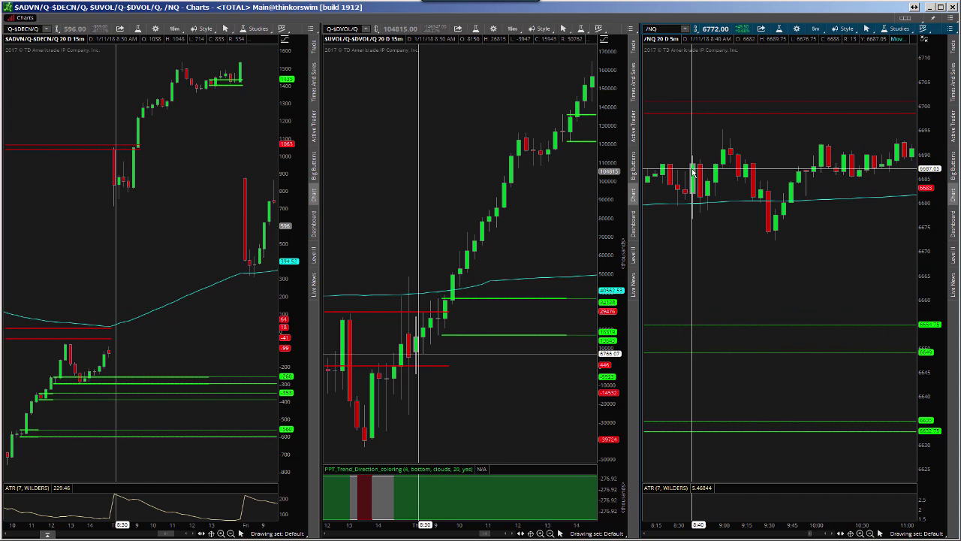
pyautogui.scroll(3, 694, 171)
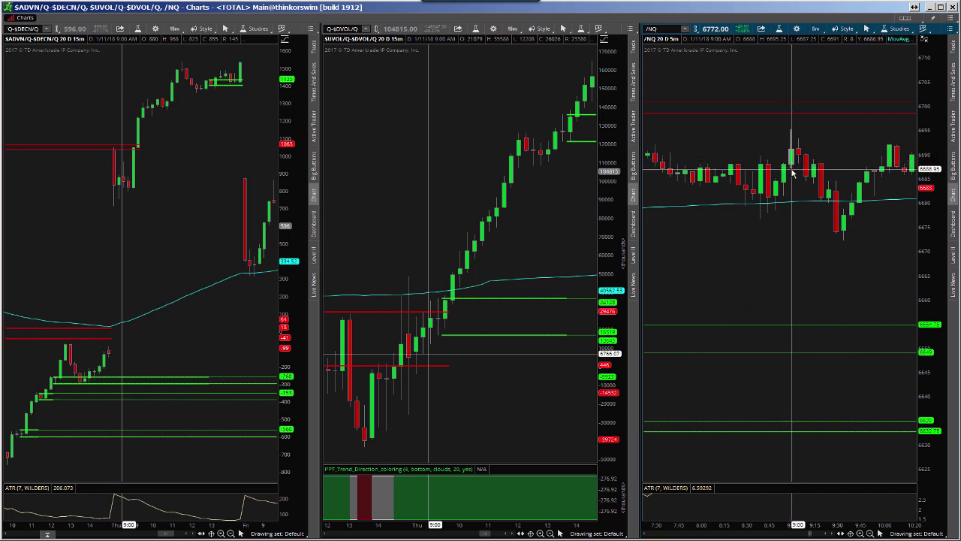
# Step: Follow the 11-Jan /NQ move from the 9:00 candle through 10:40 to just after noon
pyautogui.moveTo(793, 172); pyautogui.dragTo(668, 173)
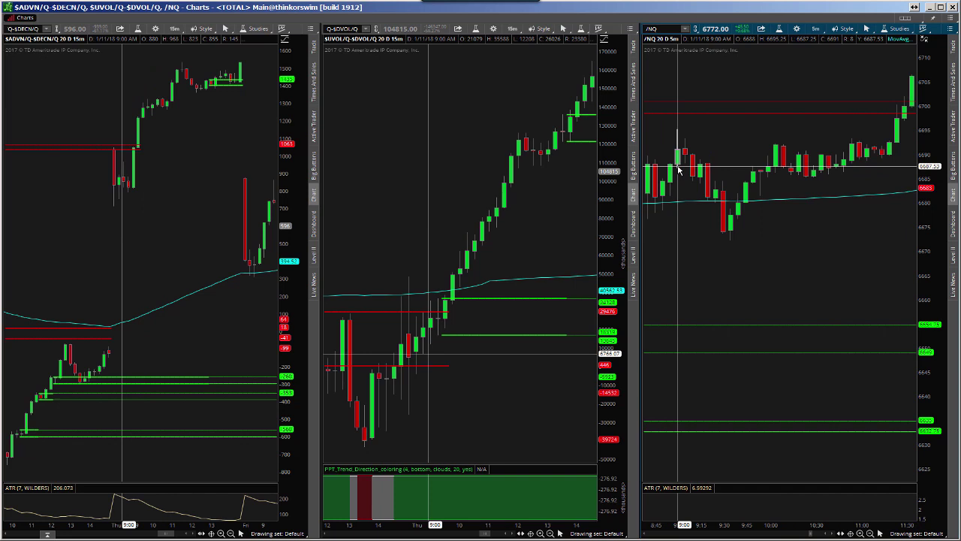
pyautogui.scroll(-5, 734, 161)
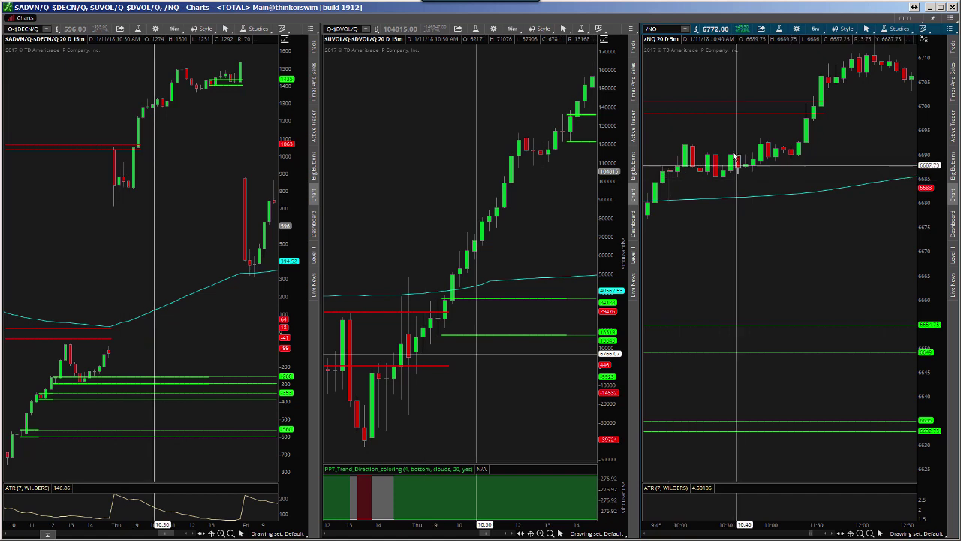
pyautogui.scroll(-8, 732, 157)
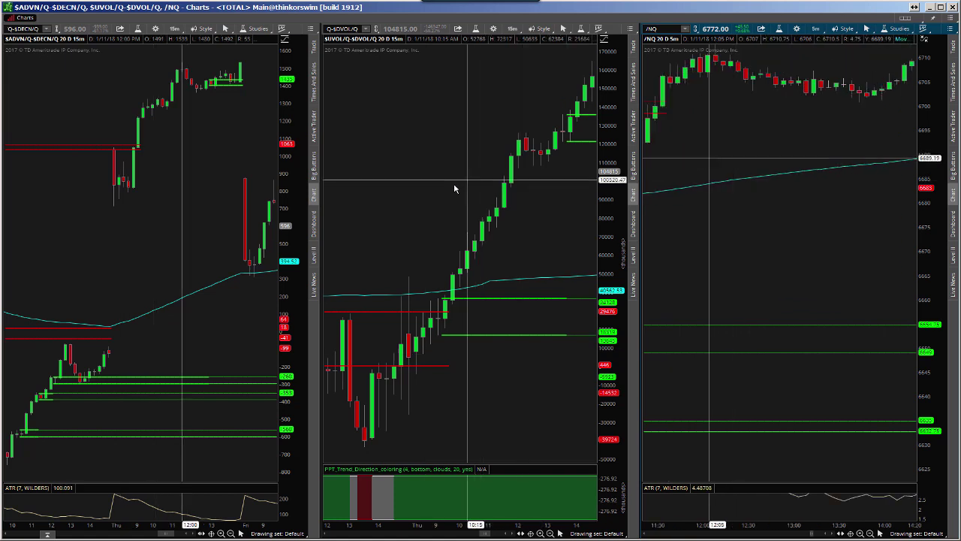
# Step: Bring all three charts to the late 11-Jan session, shift the /NQ price scale to fit, and examine the 14:45 candle
pyautogui.scroll(-8, 459, 189)
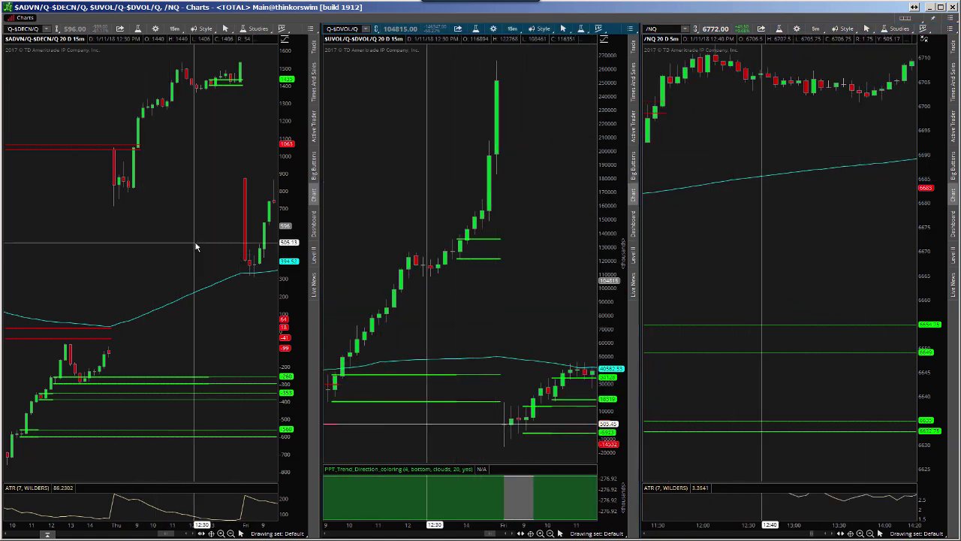
pyautogui.scroll(-6, 184, 223)
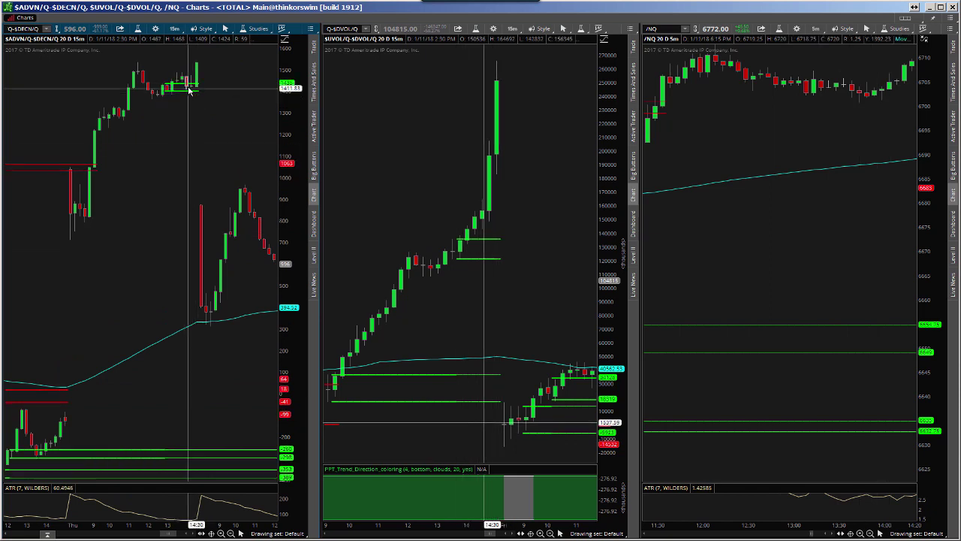
pyautogui.scroll(-7, 698, 225)
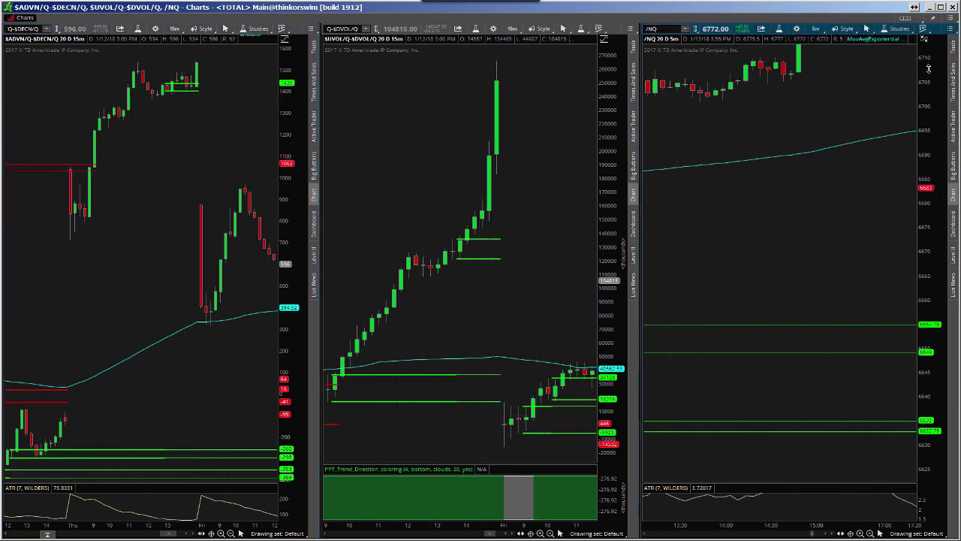
pyautogui.moveTo(929, 69); pyautogui.dragTo(939, 206)
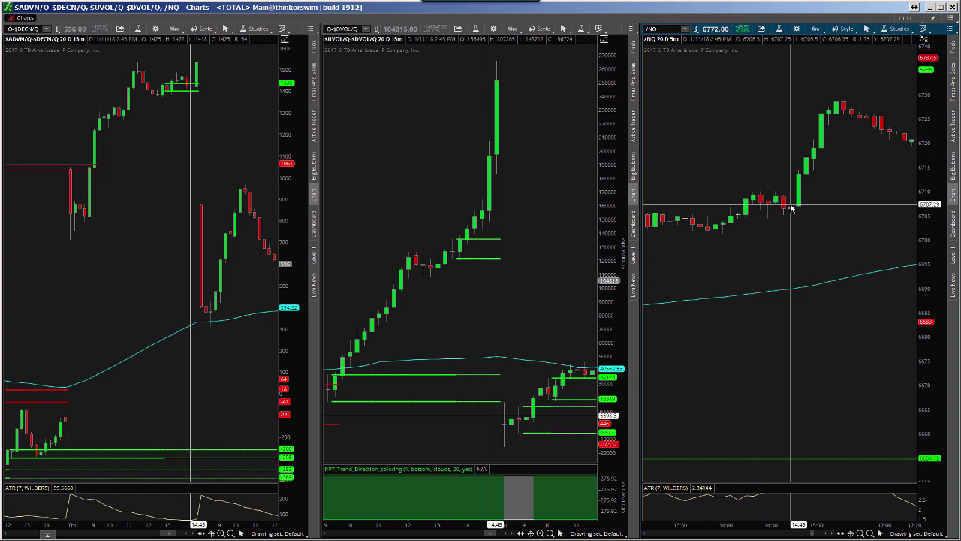
# Step: Move the /NQ chart into the 11-Jan evening and bring both breadth charts forward to the full Friday 12-Jan session
pyautogui.scroll(-10, 791, 211)
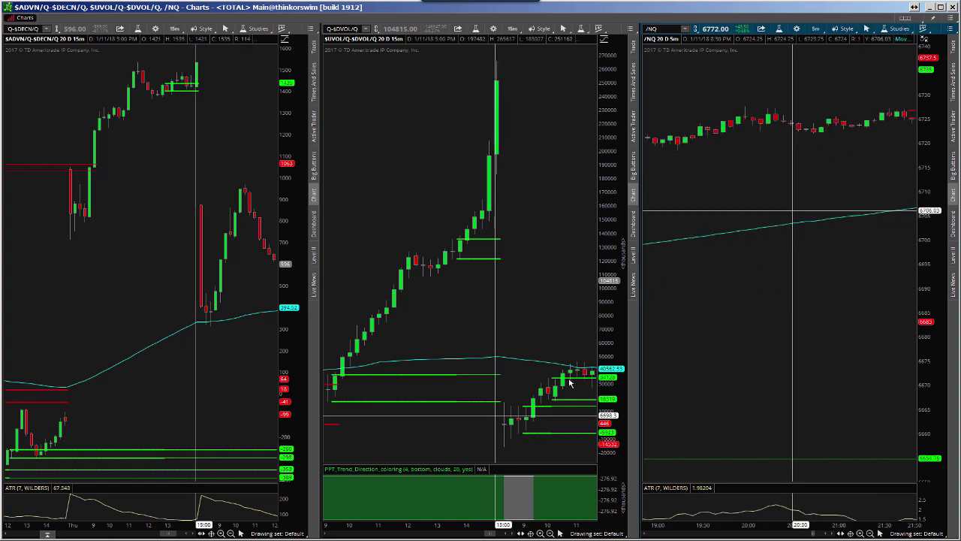
pyautogui.scroll(-10, 543, 320)
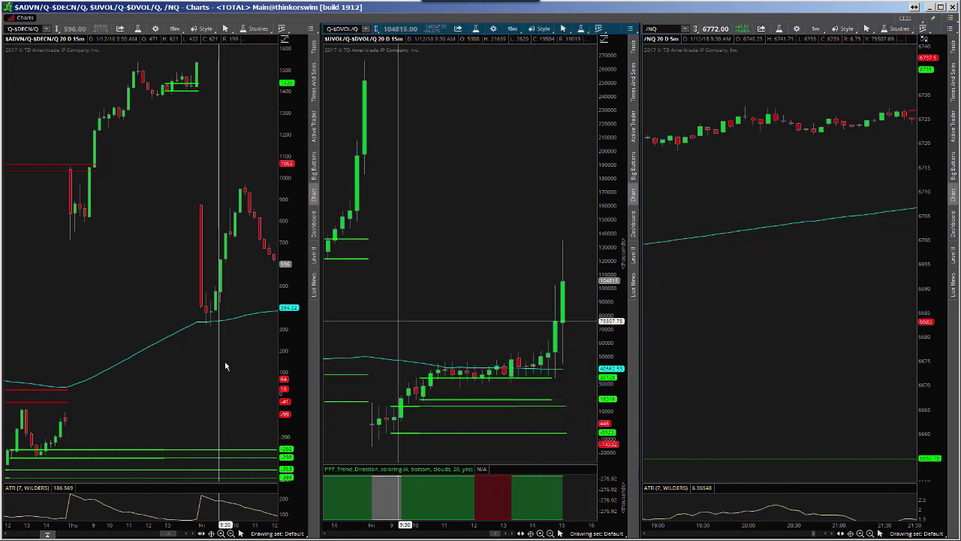
pyautogui.scroll(-10, 226, 366)
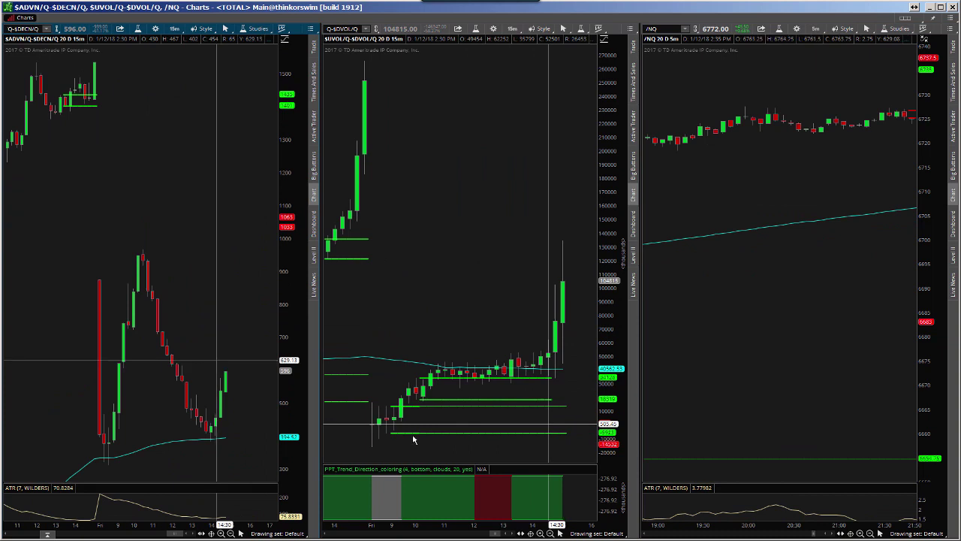
# Step: Move the /NQ chart to the 12-Jan morning, bring its higher prices into view, and examine the candles around 10:00
pyautogui.scroll(-5, 758, 342)
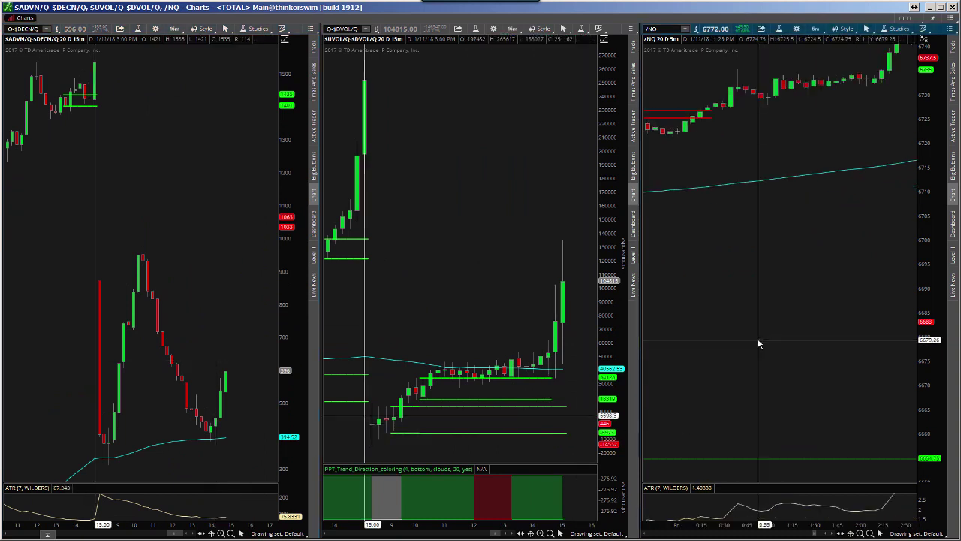
pyautogui.scroll(-6, 759, 344)
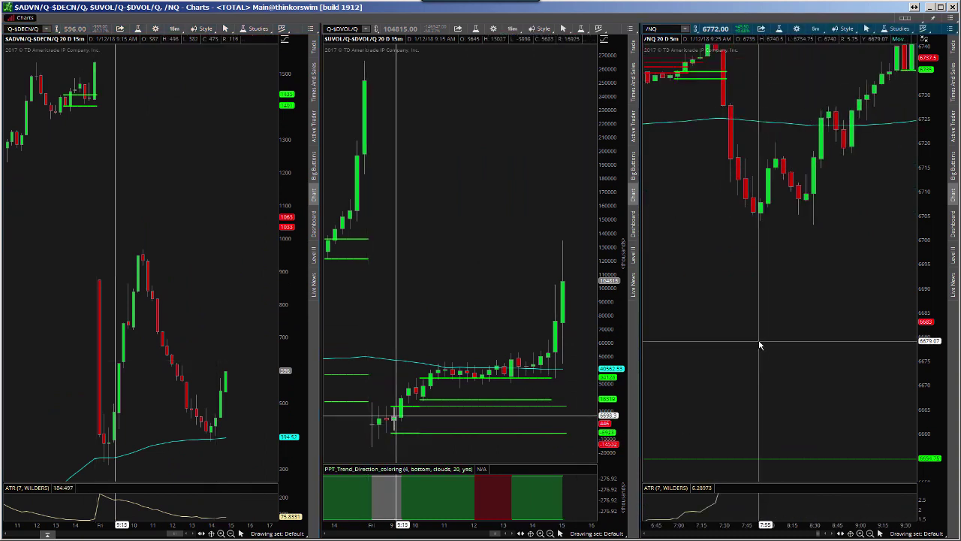
pyautogui.scroll(-5, 763, 346)
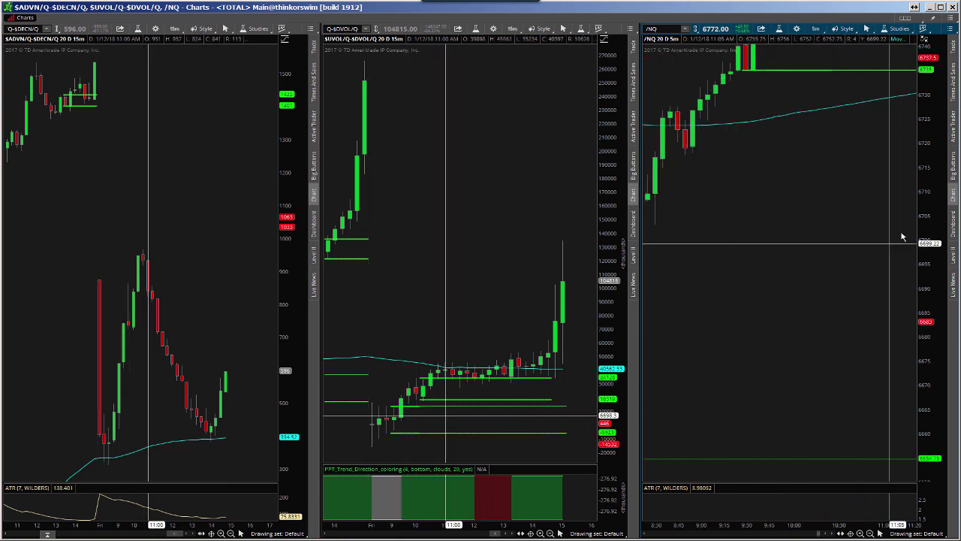
pyautogui.moveTo(903, 238); pyautogui.dragTo(883, 402)
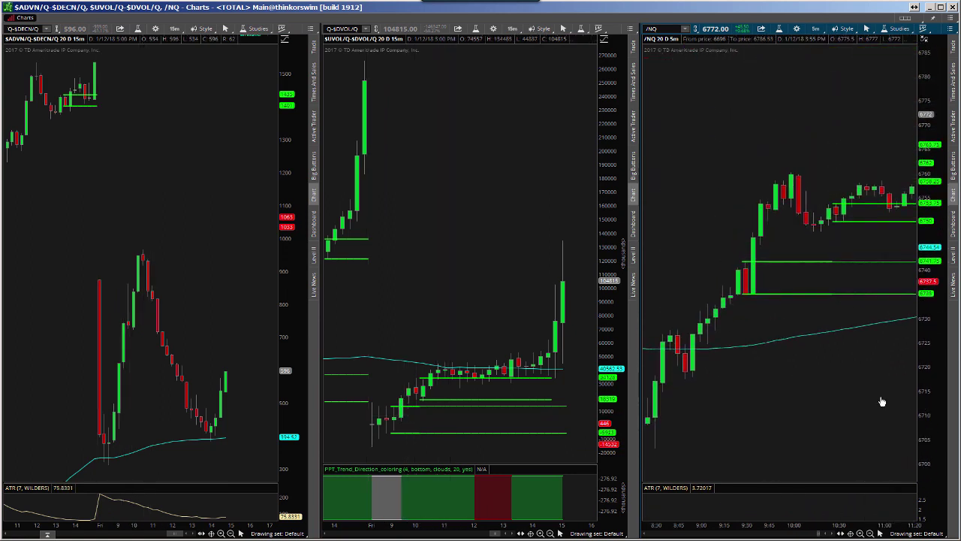
pyautogui.moveTo(794, 240); pyautogui.dragTo(749, 236)
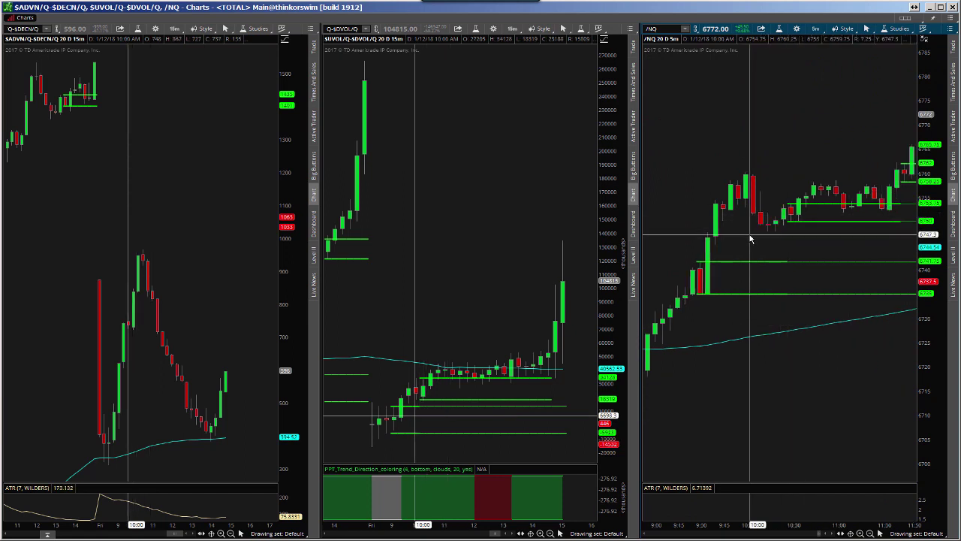
# Step: Examine the 12-Jan /NQ chart from about 12:00 to 15:00, checking the 13:10, 14:15 and 15:00 candles
pyautogui.scroll(-5, 751, 240)
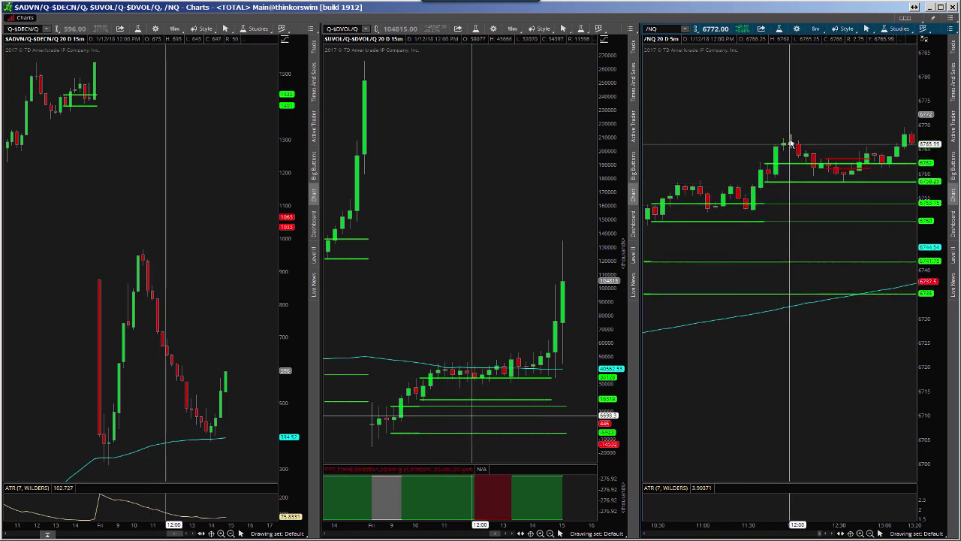
pyautogui.scroll(-3, 790, 143)
pyautogui.scroll(-2, 833, 132)
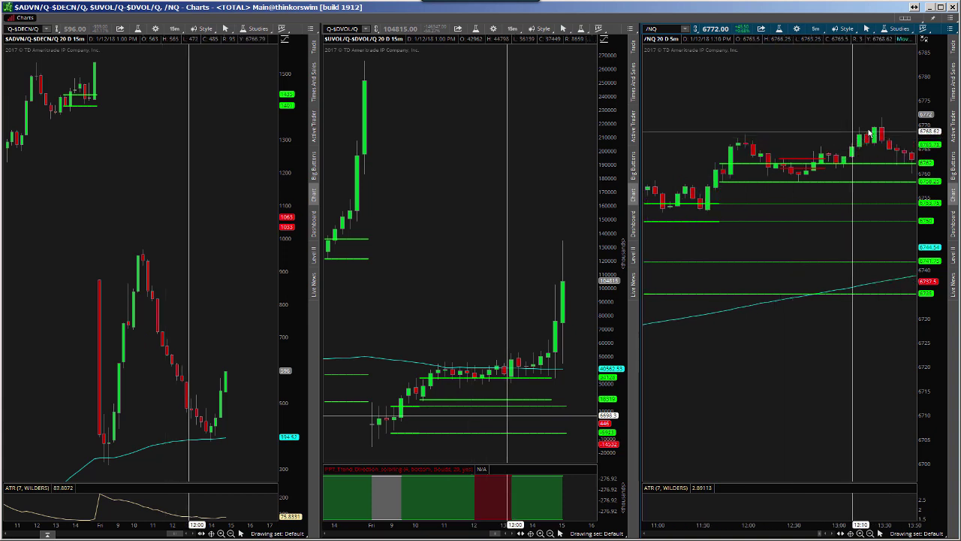
pyautogui.scroll(-3, 883, 120)
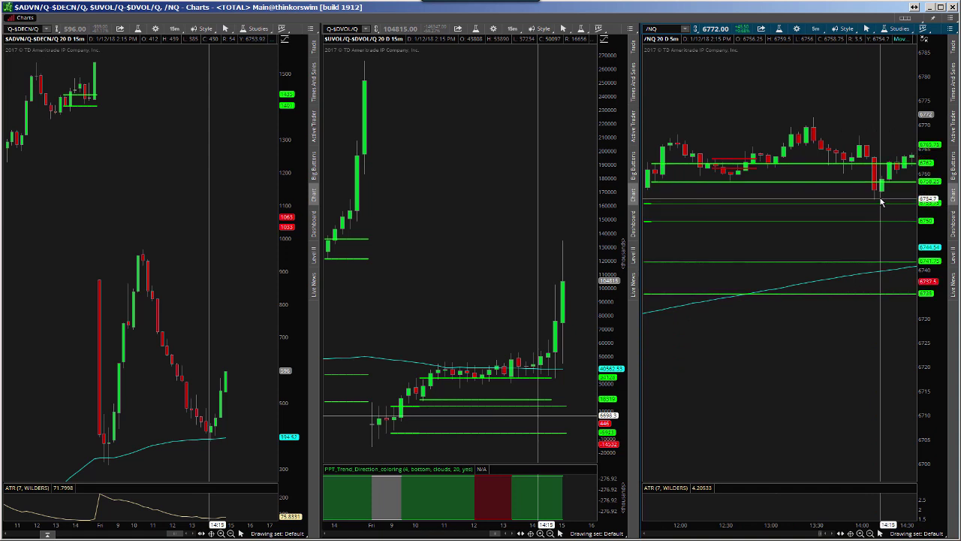
pyautogui.scroll(-3, 882, 200)
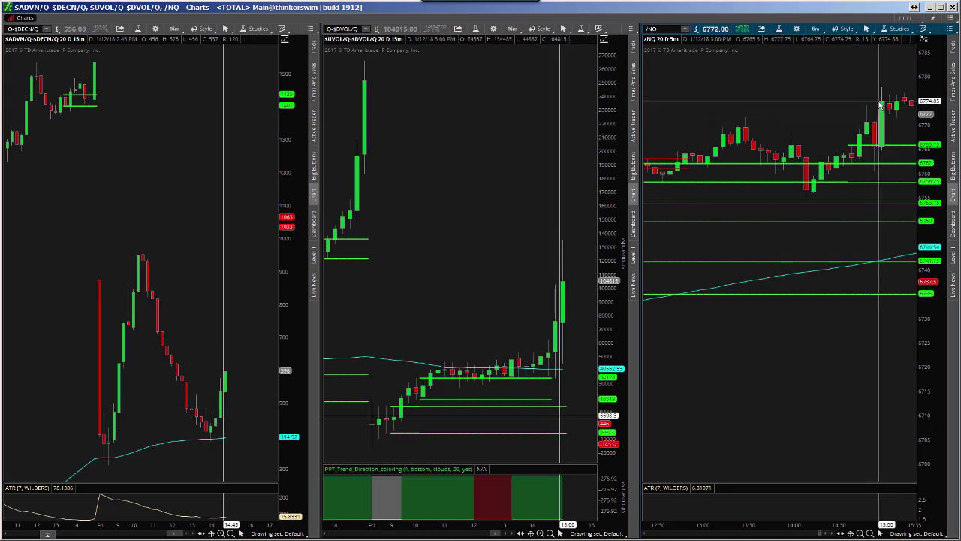
# Step: Return the /NQ chart to midday on 12-Jan and switch to the Agg Nq Log workbook in Excel
pyautogui.scroll(5, 880, 105)
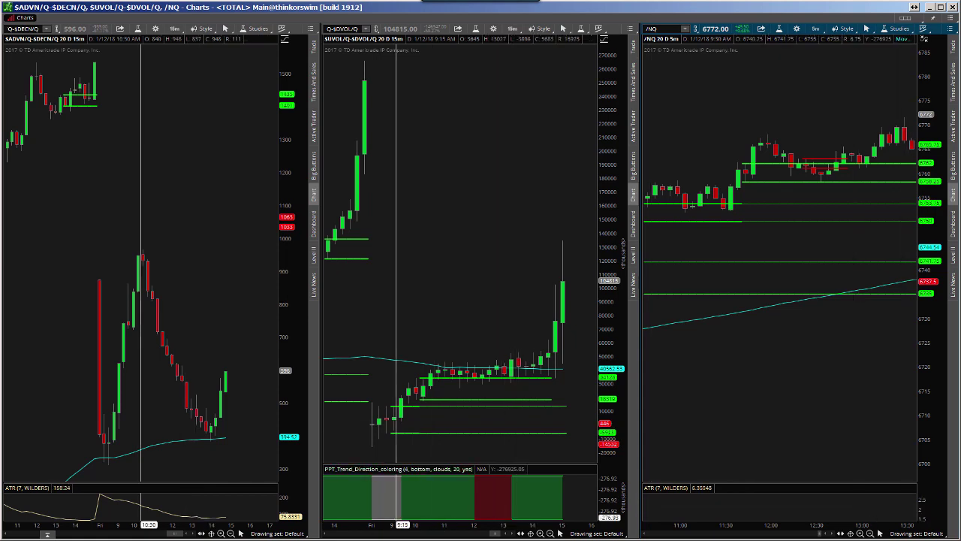
pyautogui.hotkey('alt', 'Tab')
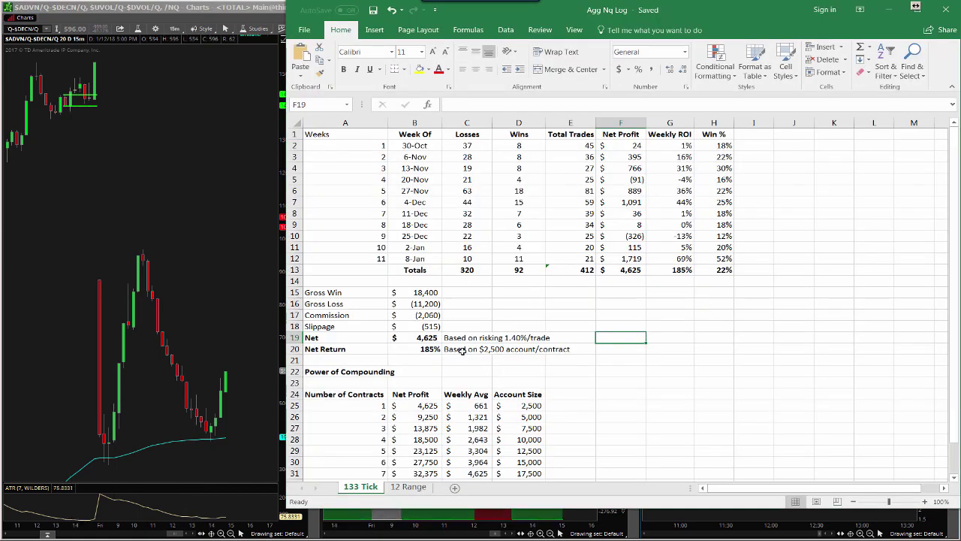
pyautogui.click(630, 261)
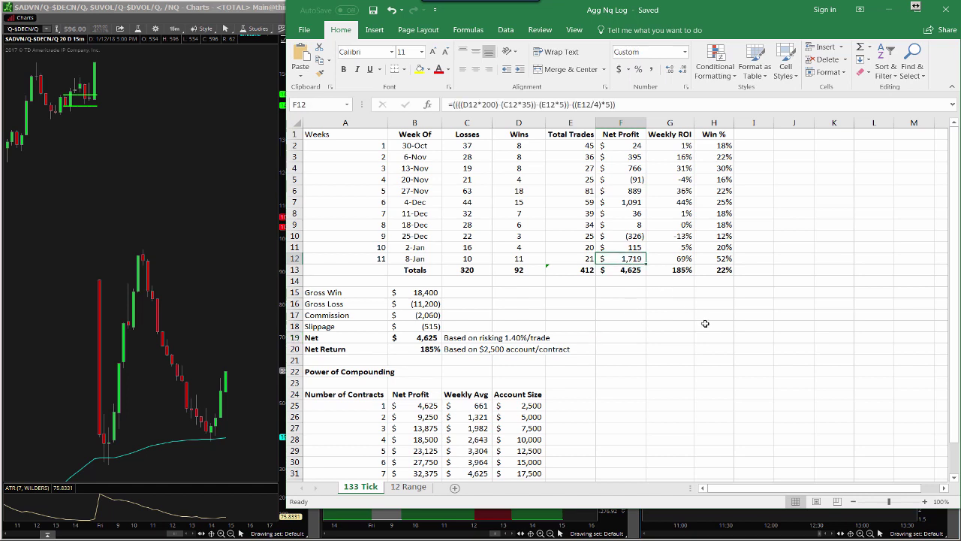
pyautogui.click(670, 313)
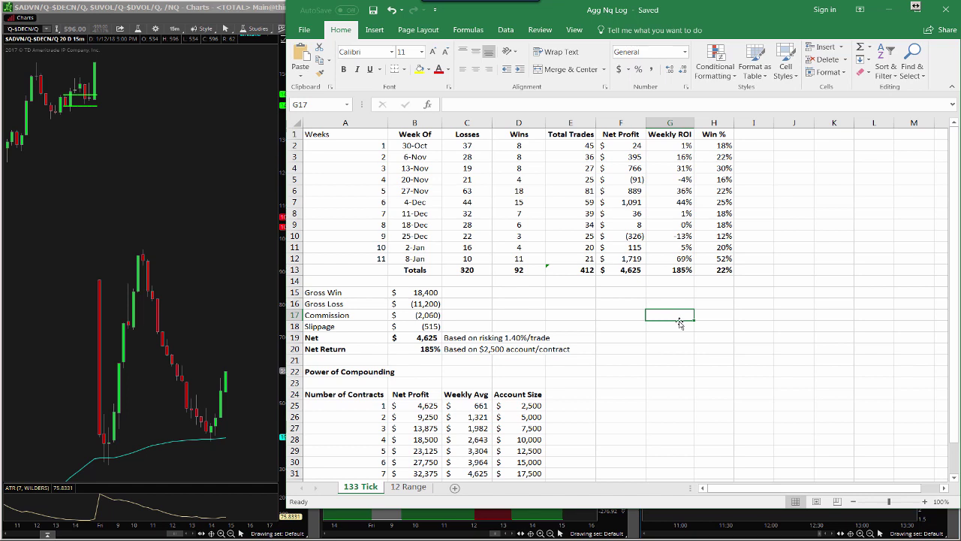
pyautogui.write('3')
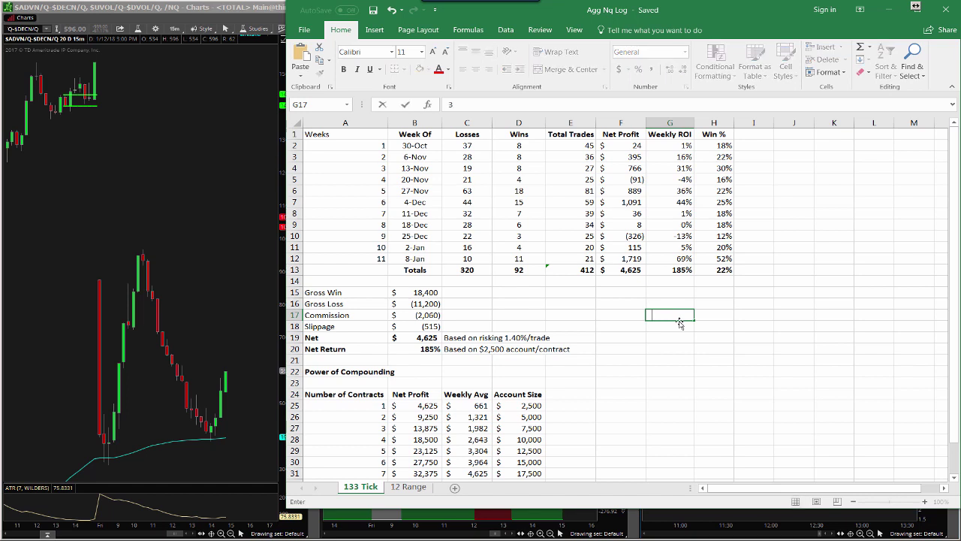
pyautogui.write('620')
pyautogui.press('Return')
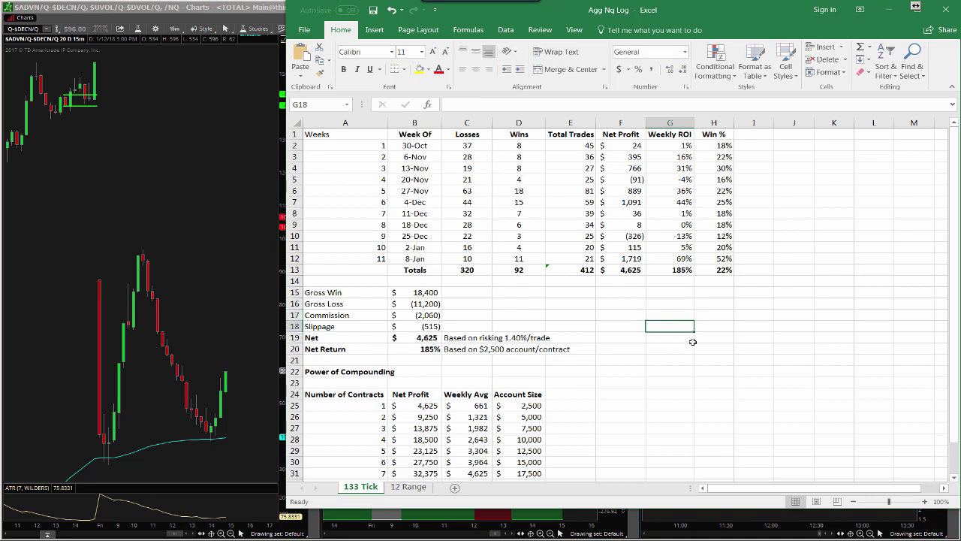
pyautogui.hotkey('ctrl', 'z')
# Step: Enter 3620 in cell J6 and a formula in J7 that multiplies the 8-Jan week's net profit in F12 by 4
pyautogui.click(803, 192)
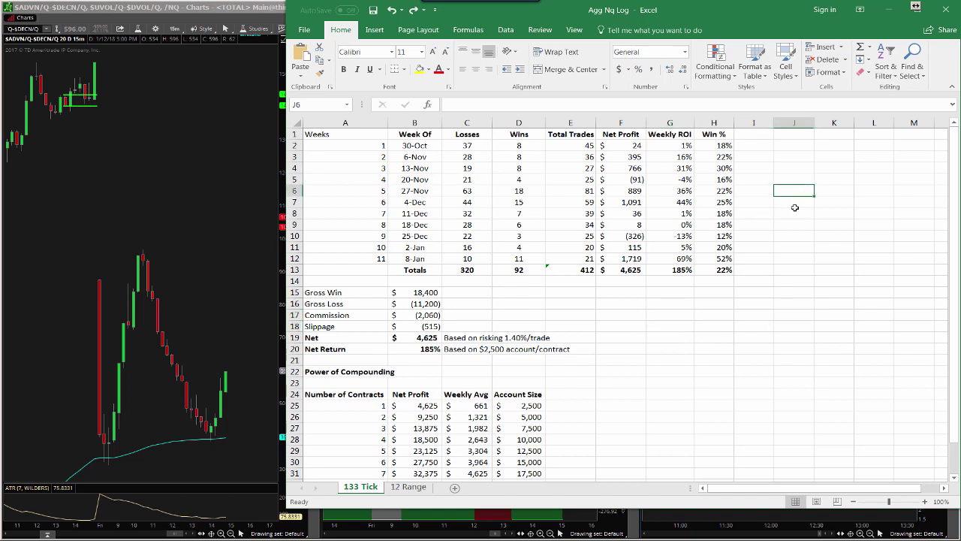
pyautogui.write('36')
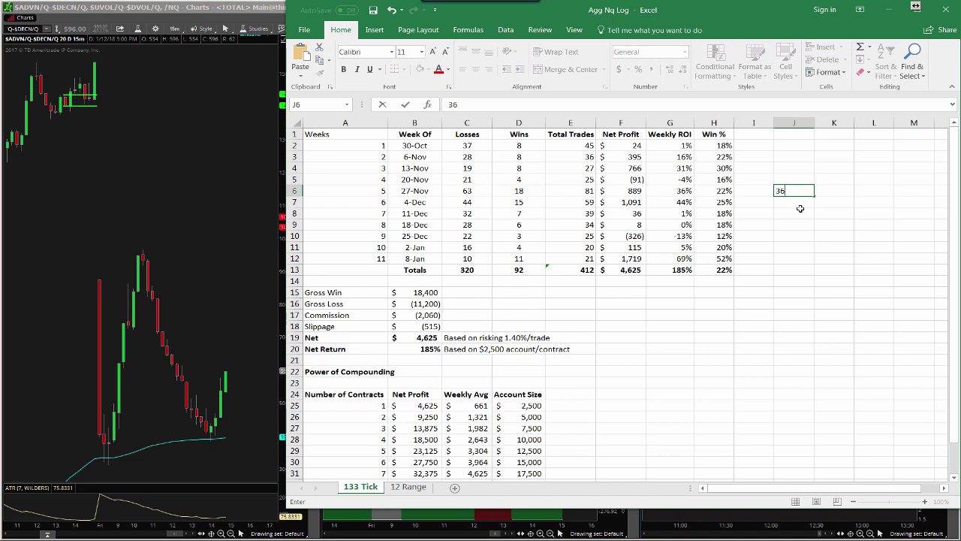
pyautogui.write('20')
pyautogui.press('Return')
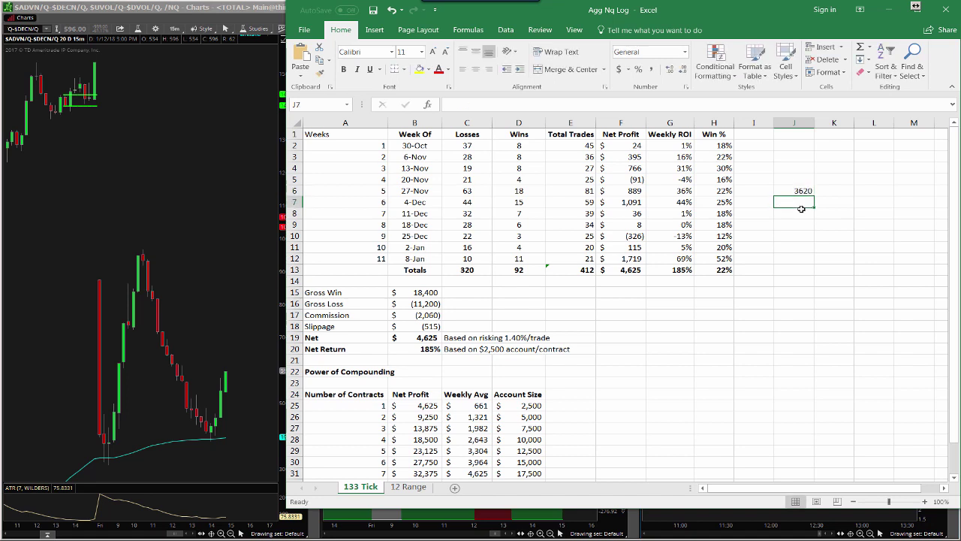
pyautogui.write('=')
pyautogui.click(630, 260)
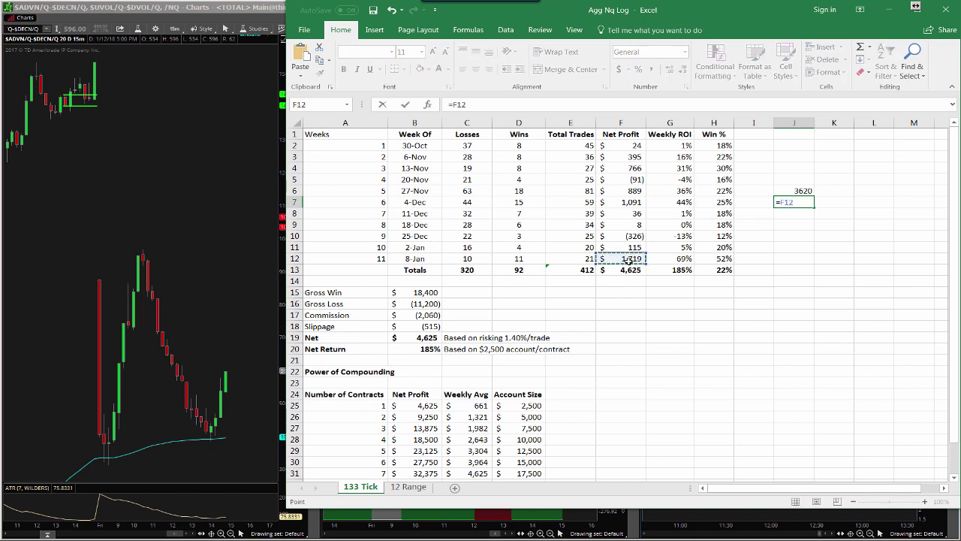
pyautogui.write('*4')
pyautogui.press('Return')
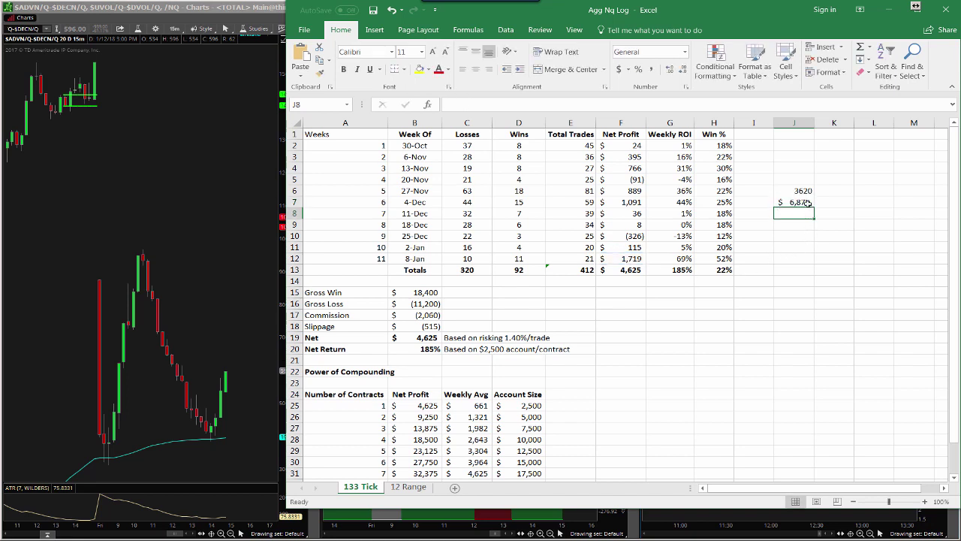
# Step: Enter 45000 in K6 and 10000 in K7 beside the two profit figures in column J
pyautogui.moveTo(806, 191); pyautogui.dragTo(802, 202)
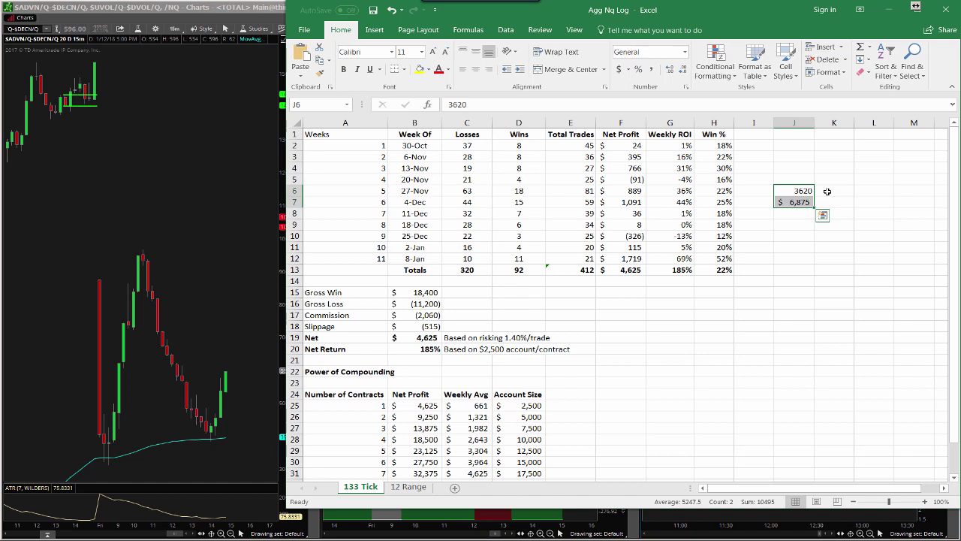
pyautogui.click(827, 191)
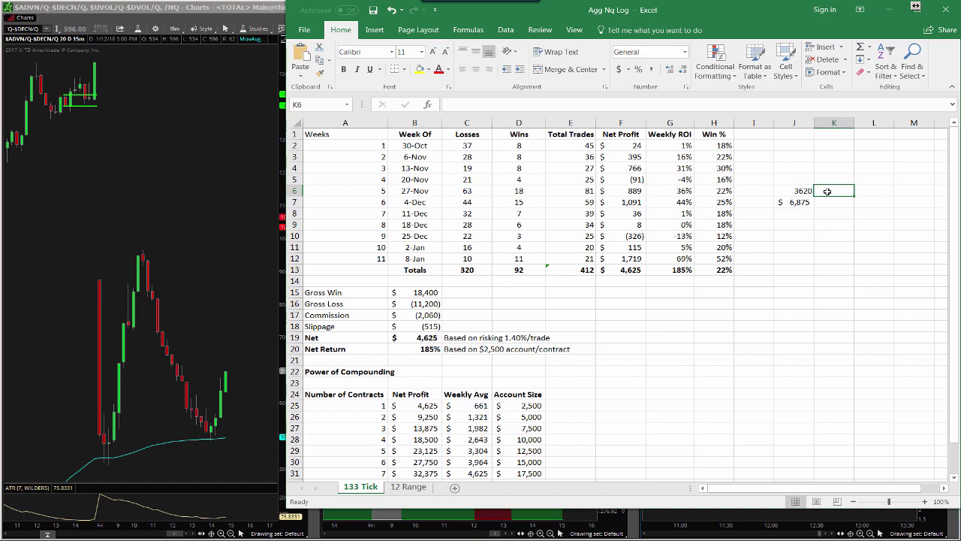
pyautogui.write('45000')
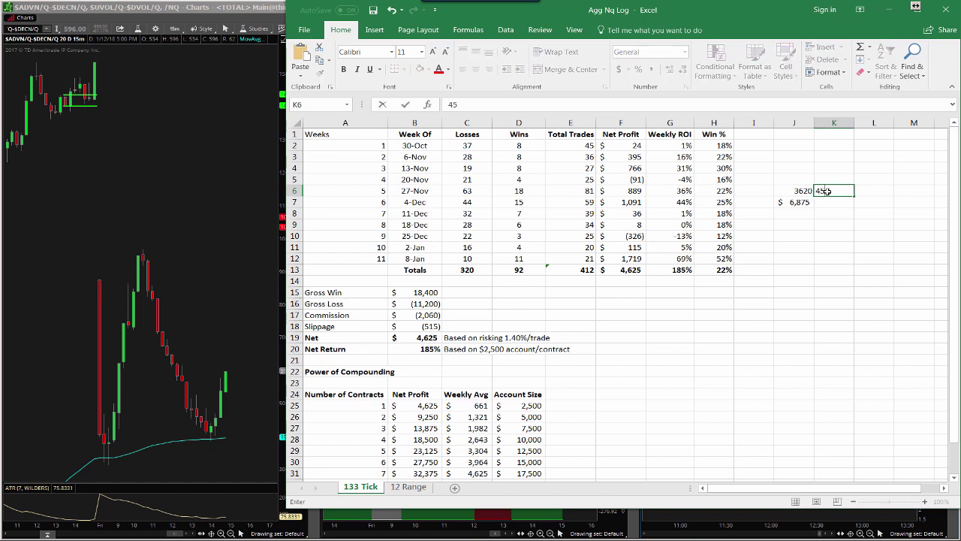
pyautogui.click(834, 203)
pyautogui.write('1')
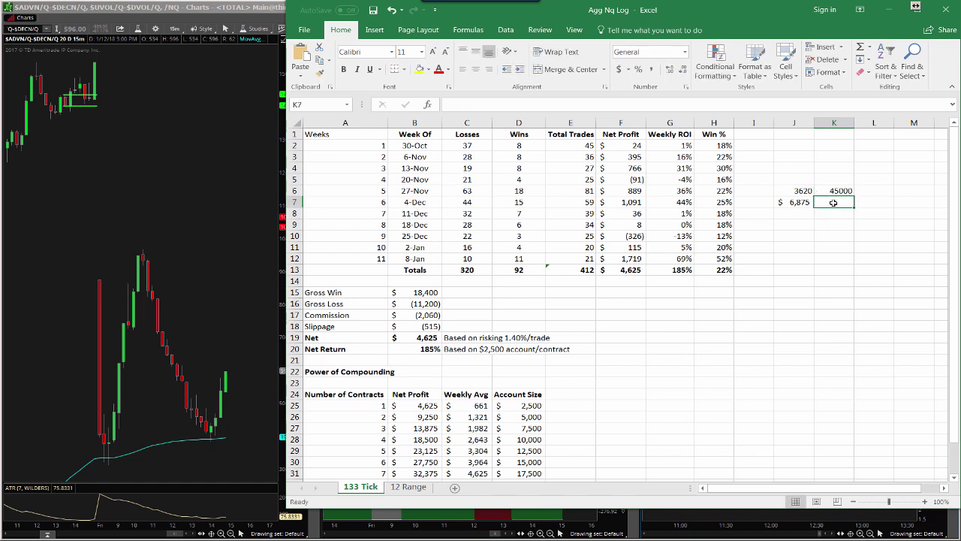
pyautogui.write('000')
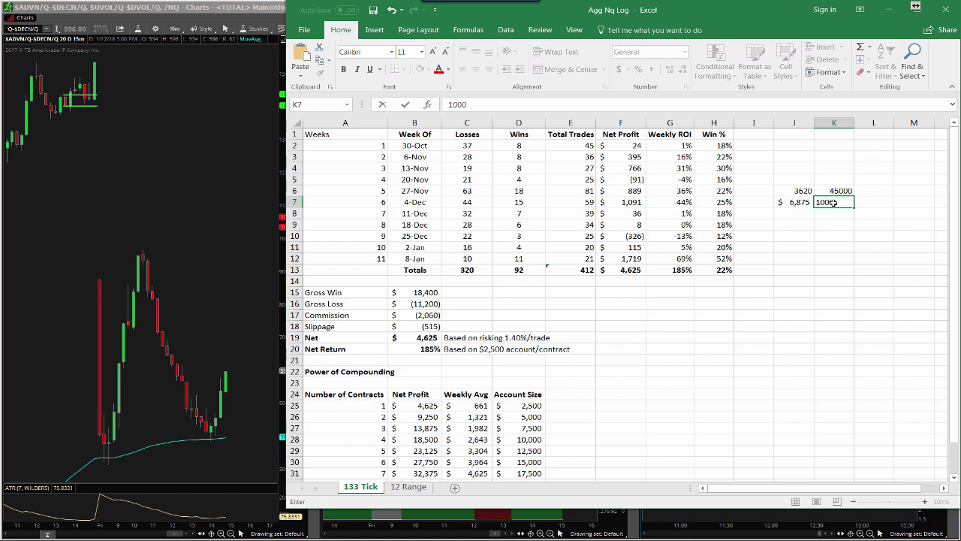
pyautogui.write('0')
pyautogui.press('Return')
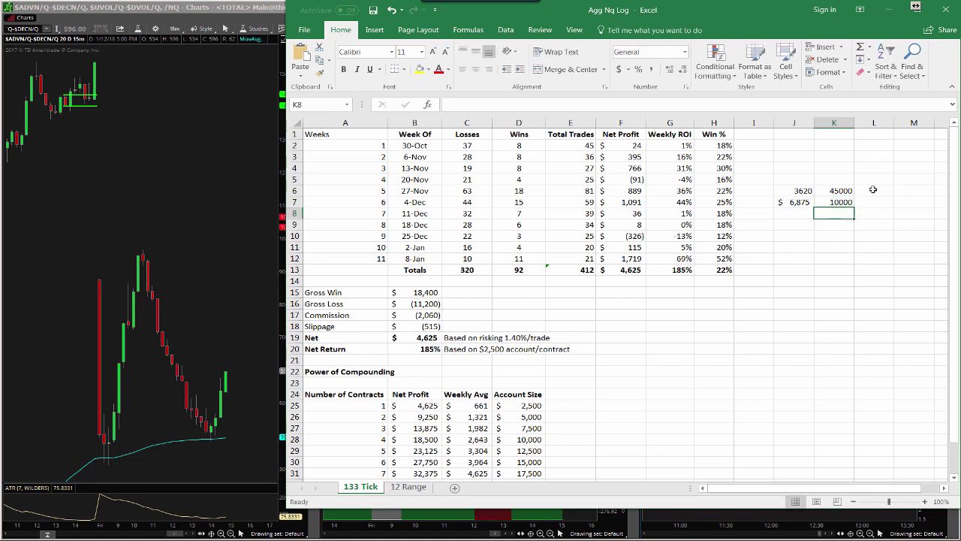
# Step: Compare the figures in rows 6 and 7 of columns J and K, and clear the scratch range J6:K7
pyautogui.click(800, 203)
pyautogui.moveTo(799, 203); pyautogui.dragTo(845, 203)
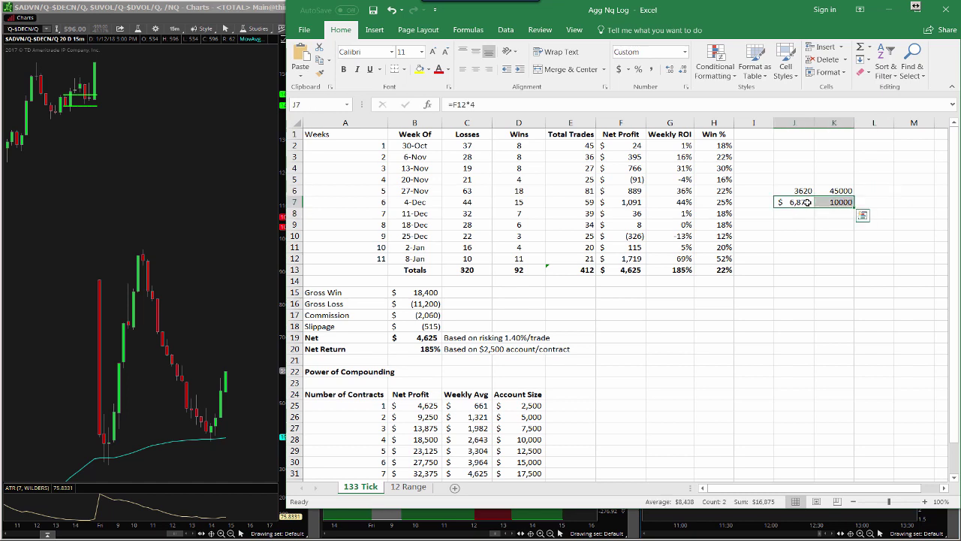
pyautogui.click(805, 213)
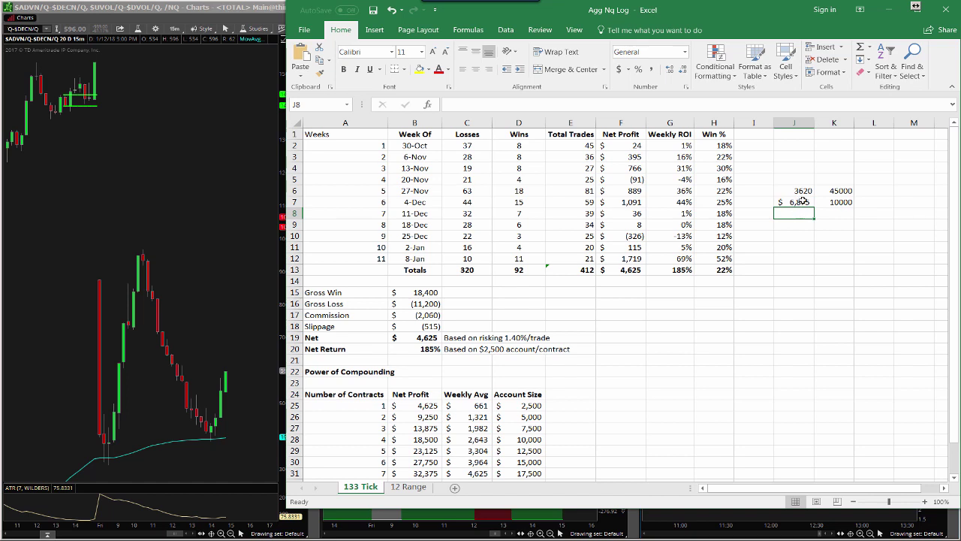
pyautogui.moveTo(802, 202); pyautogui.dragTo(840, 191)
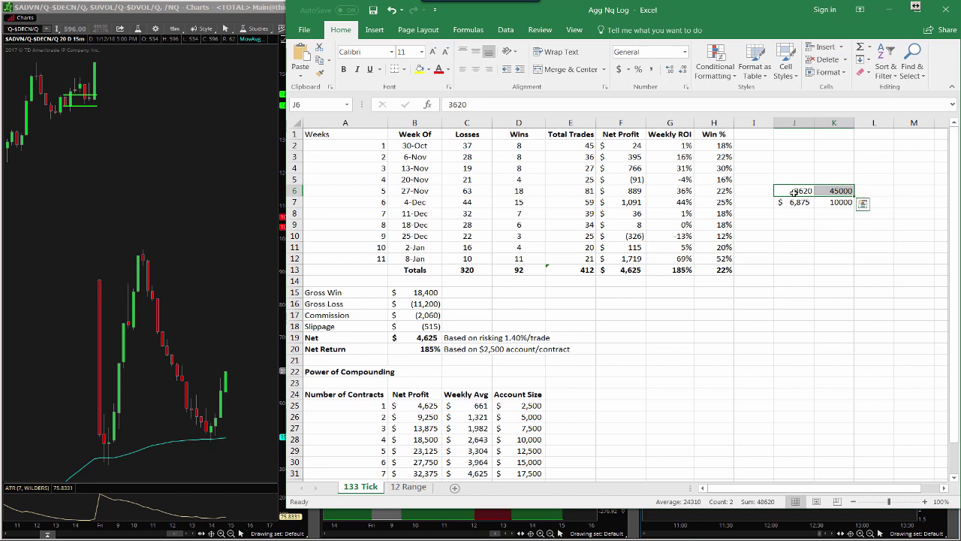
pyautogui.moveTo(795, 191); pyautogui.dragTo(825, 191)
pyautogui.moveTo(808, 191); pyautogui.dragTo(831, 201)
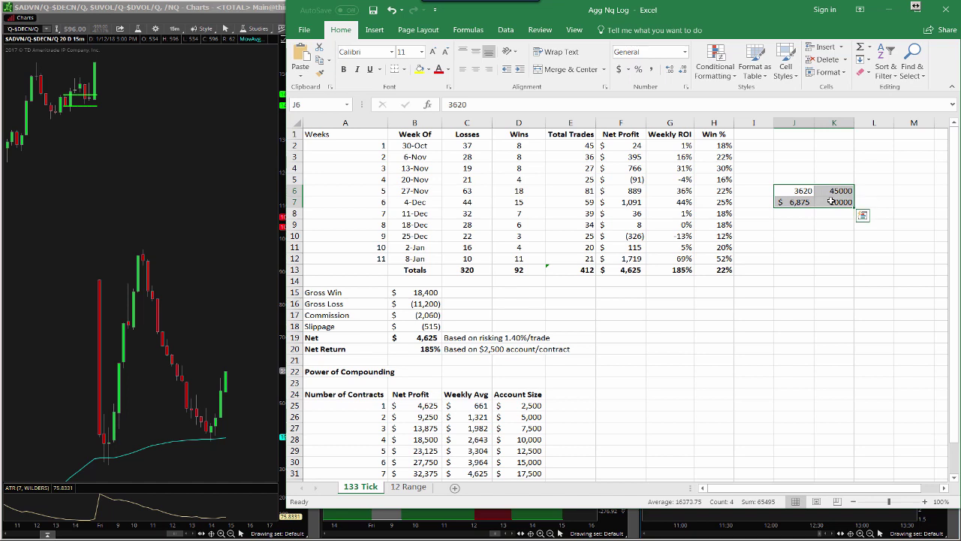
pyautogui.press('Delete')
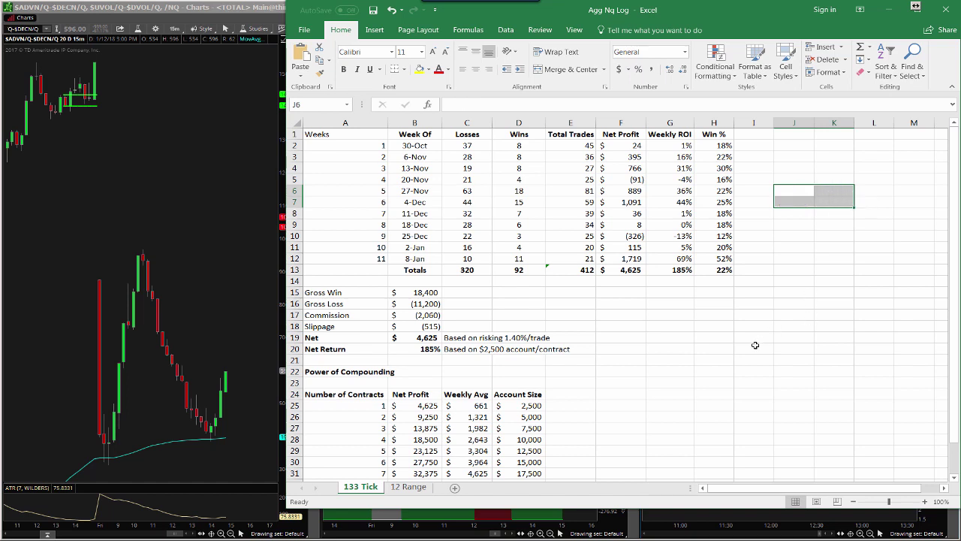
pyautogui.click(756, 347)
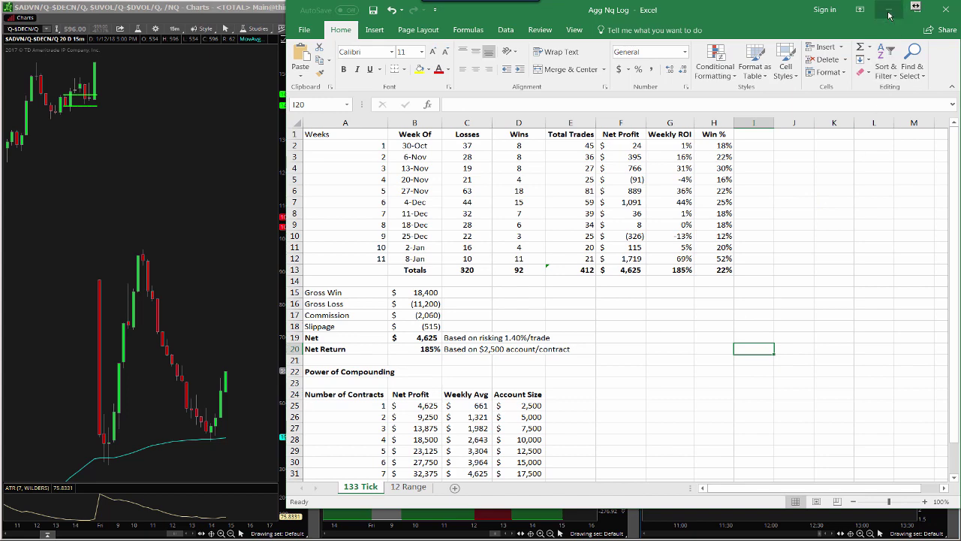
# Step: Minimize the workbook and the breadth charts window, and switch to the EUR/GBP charts window in thinkorswim
pyautogui.click(888, 10)
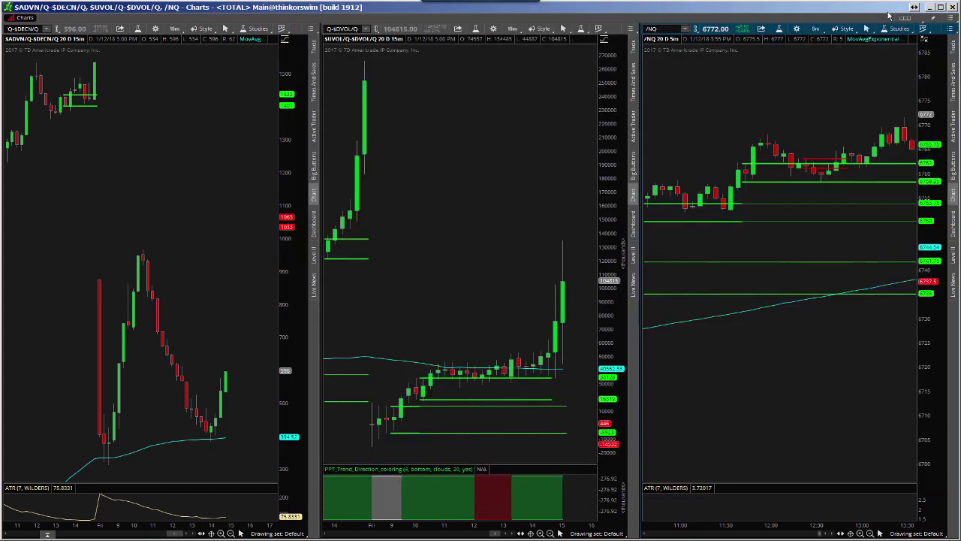
pyautogui.click(928, 8)
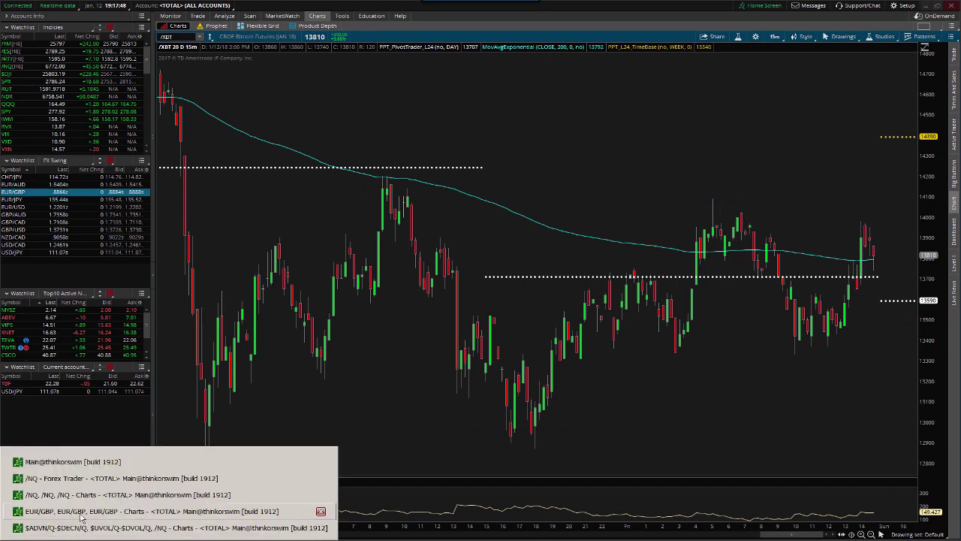
pyautogui.click(150, 510)
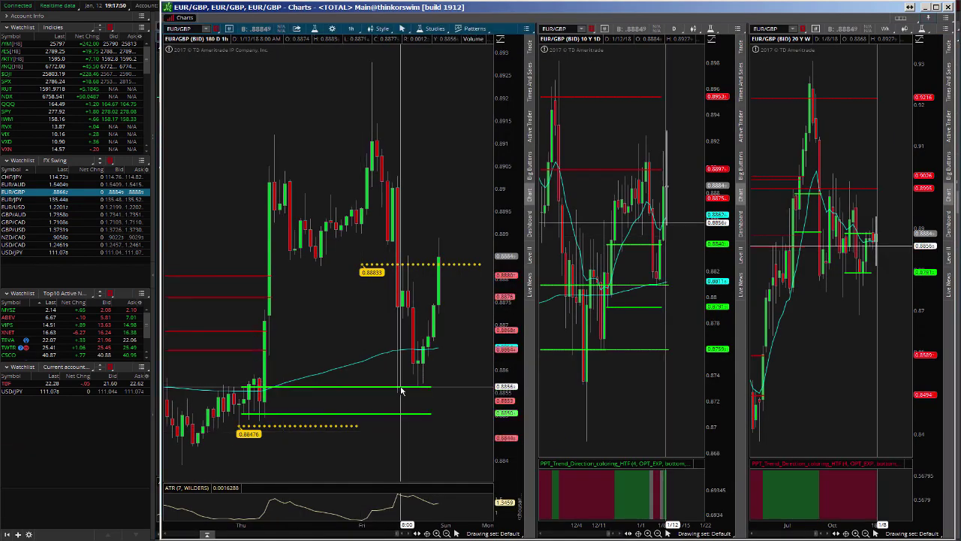